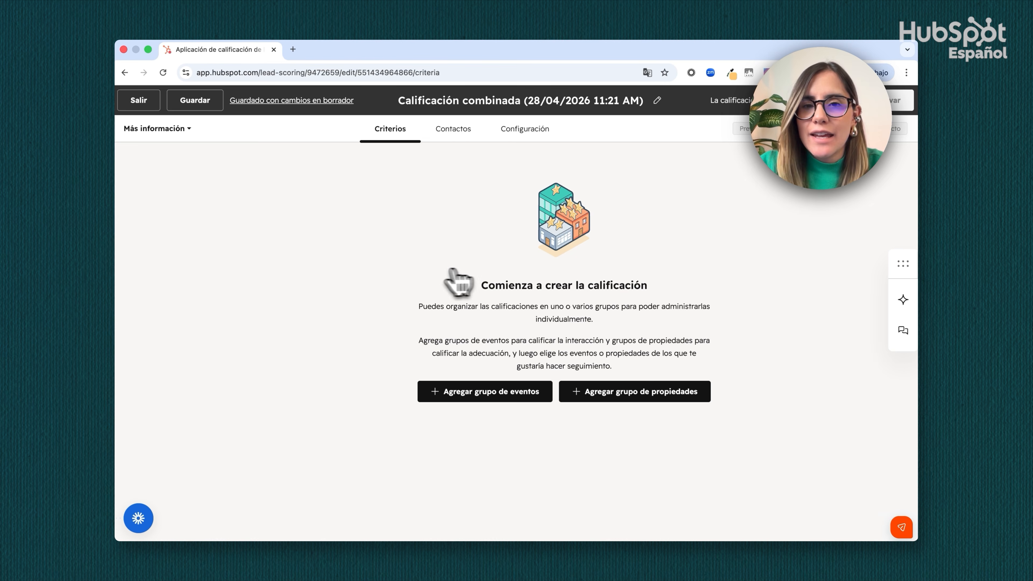
Add an event group to the combined score and give it a Visitas a páginas criterion
click(470, 396)
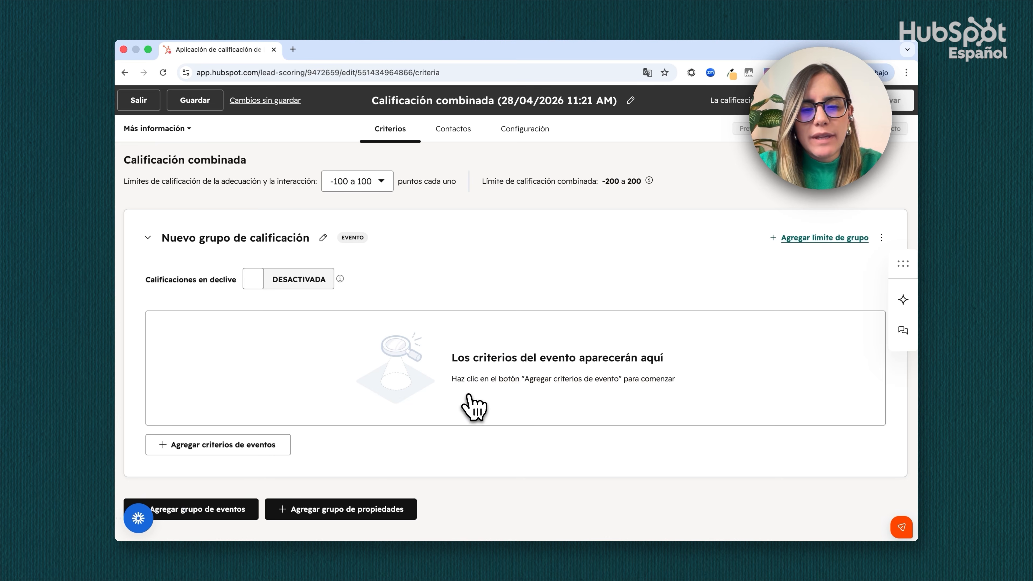
click(262, 445)
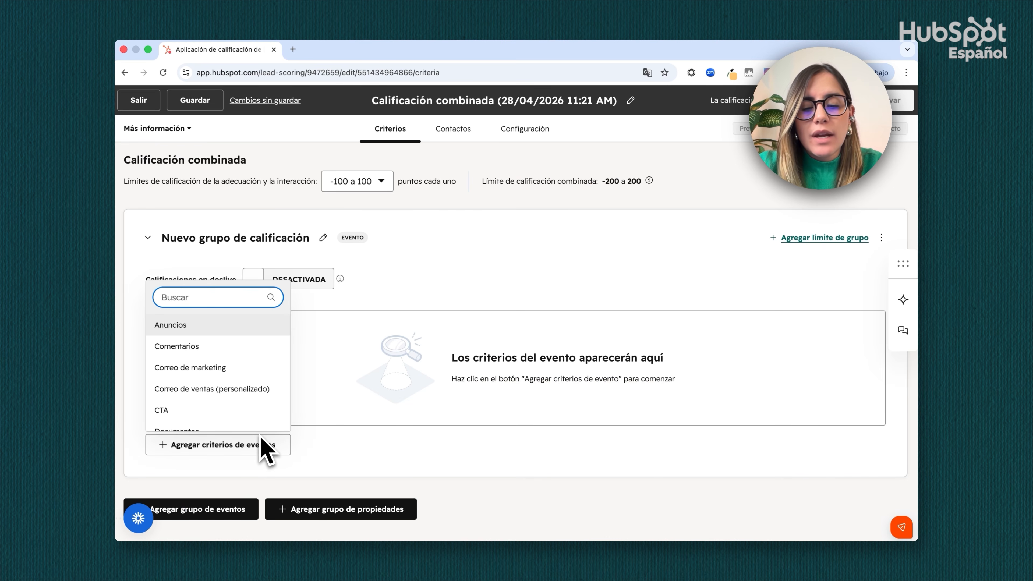
text(páf)
key(BackSpace)
text(gin)
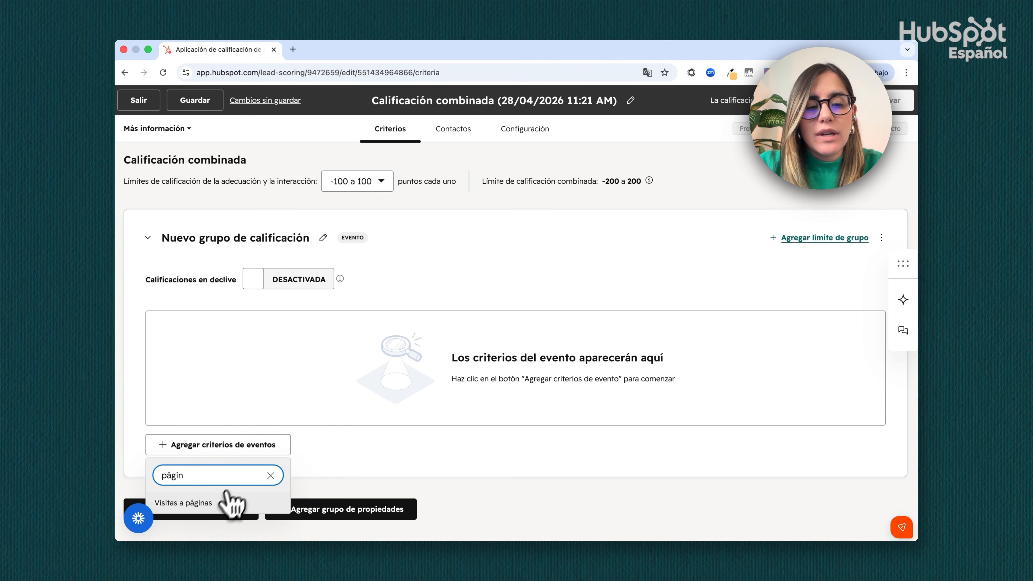
click(226, 503)
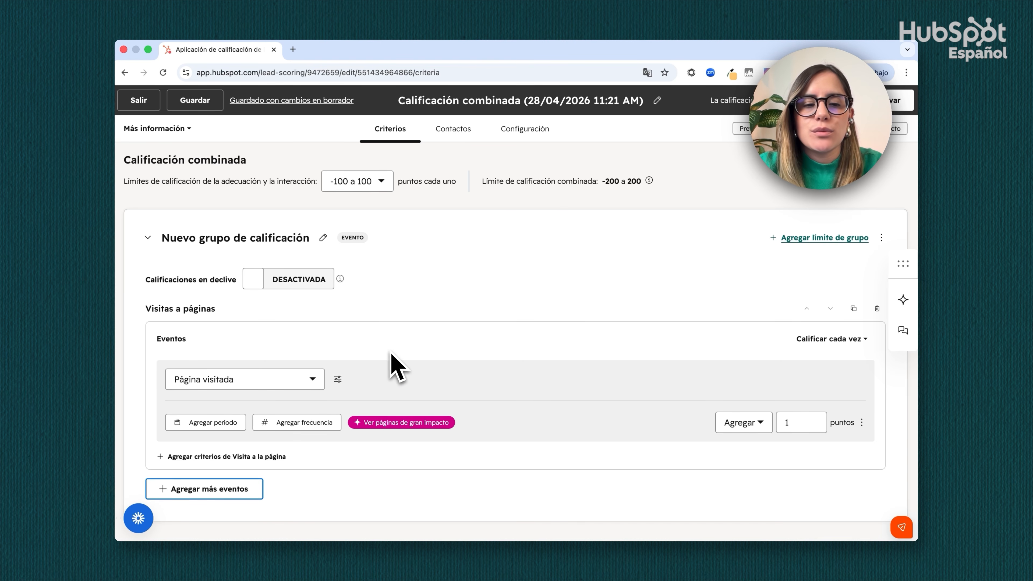
Filter the Página visitada event so that Ruta de la URL es igual a cualquiera de /precios
click(337, 379)
click(370, 380)
scroll(393, 343, down, 5)
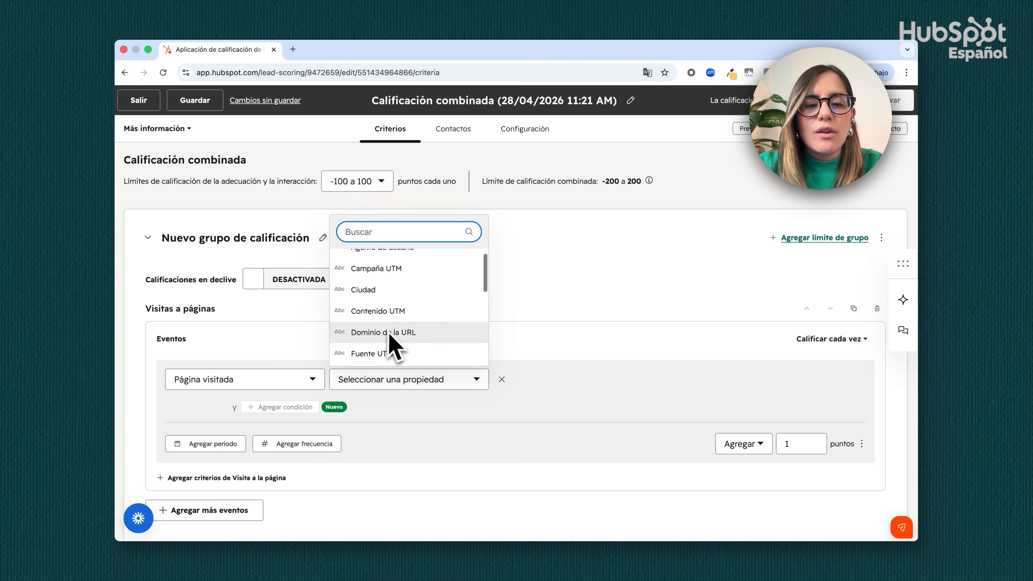
click(391, 299)
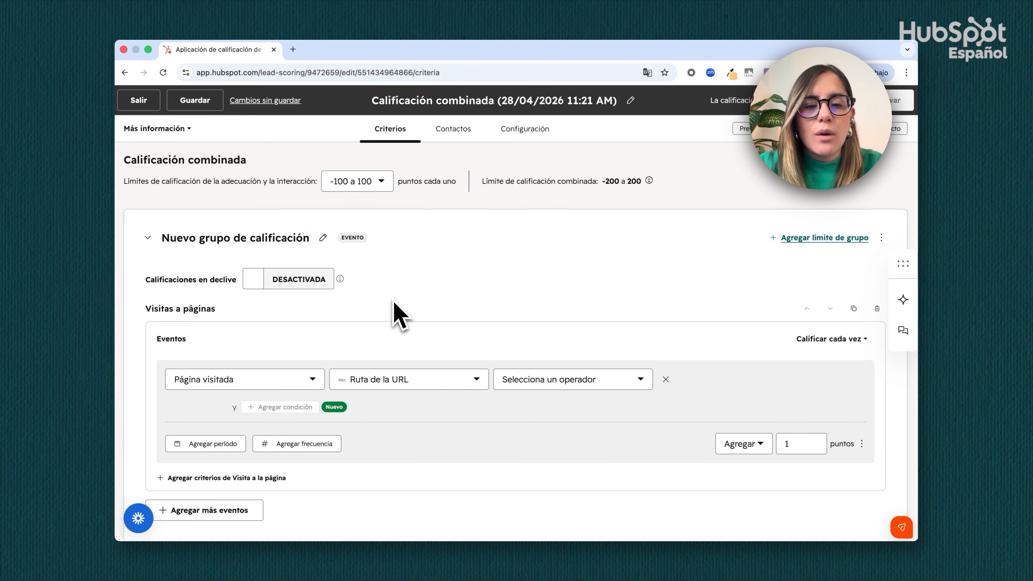
click(558, 380)
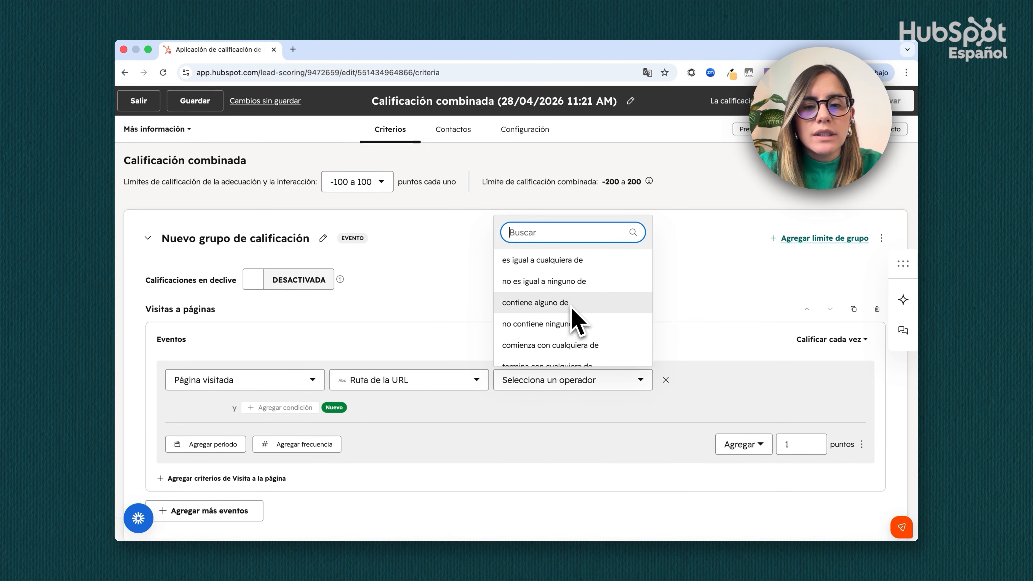
click(570, 264)
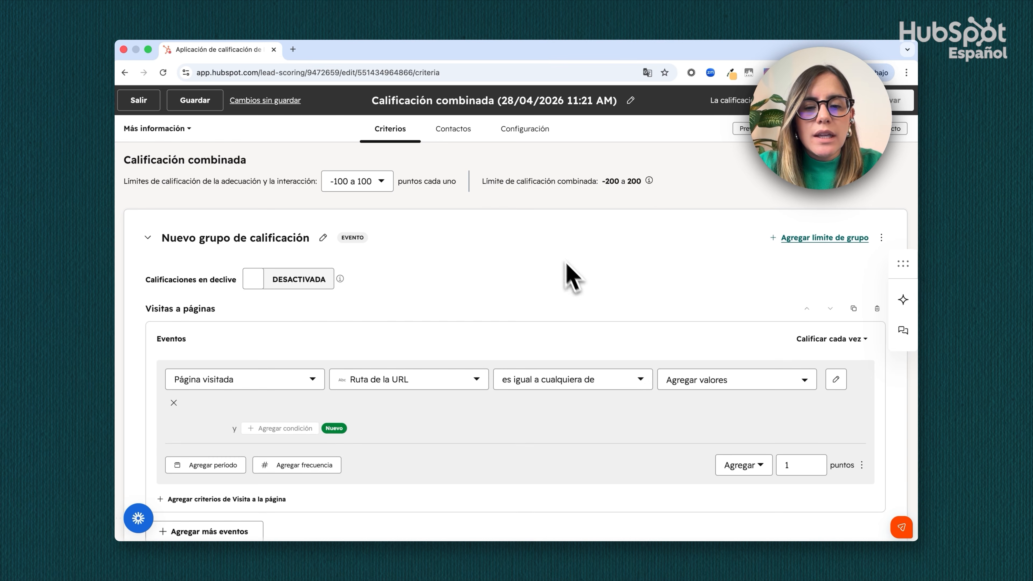
click(696, 379)
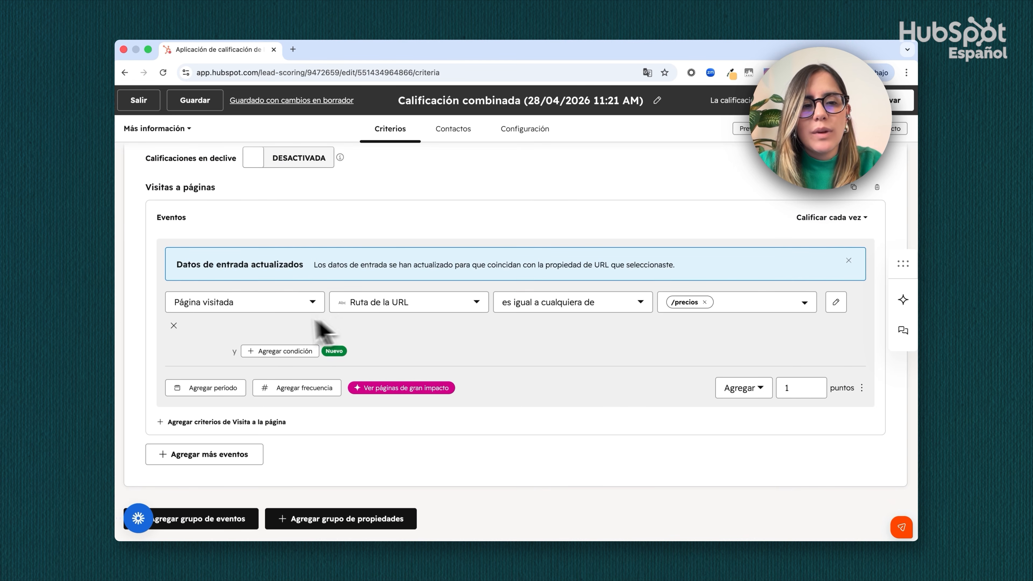
Set the score added for visiting the /precios page to 15 points
click(792, 389)
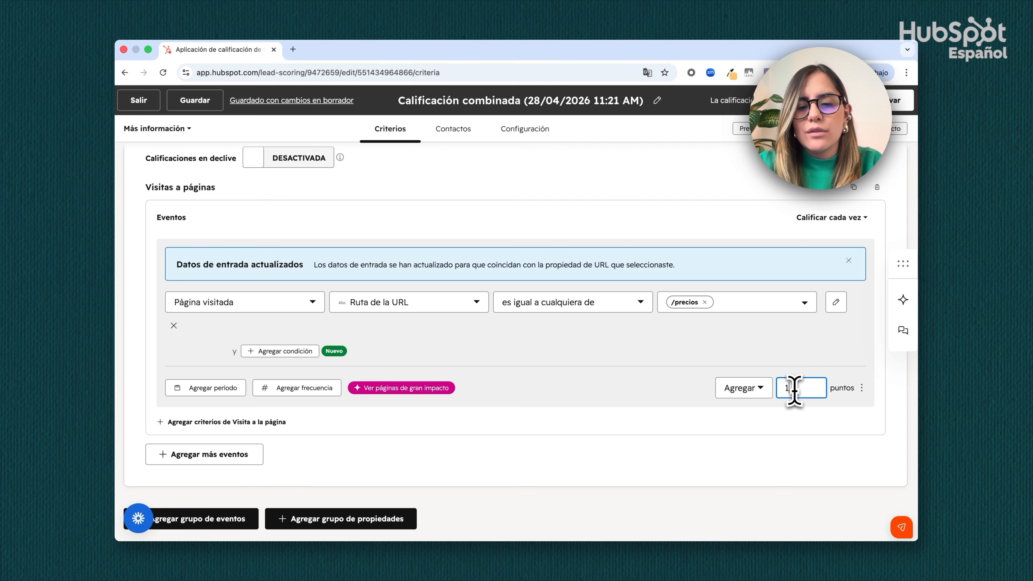
text(5)
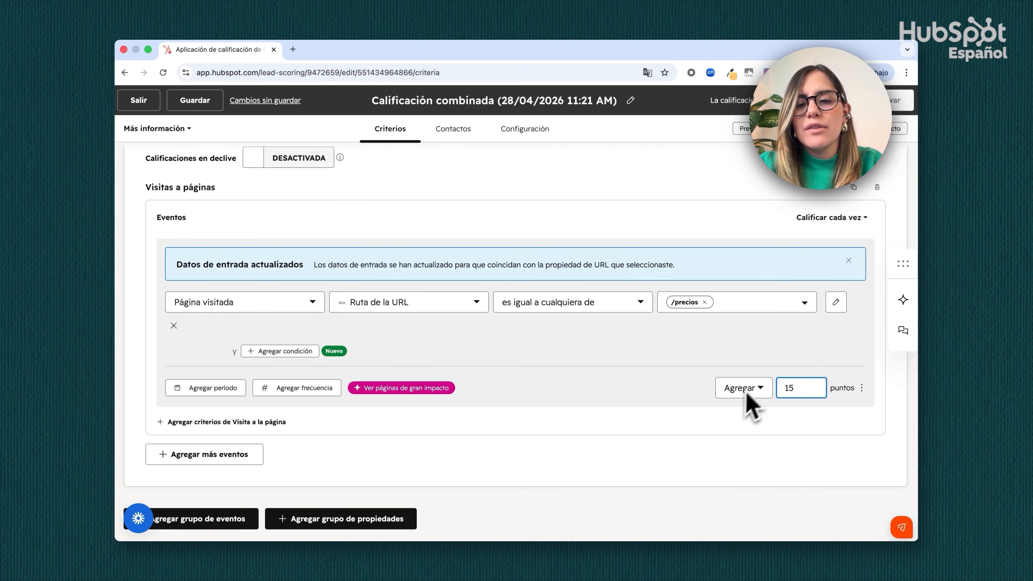
click(715, 448)
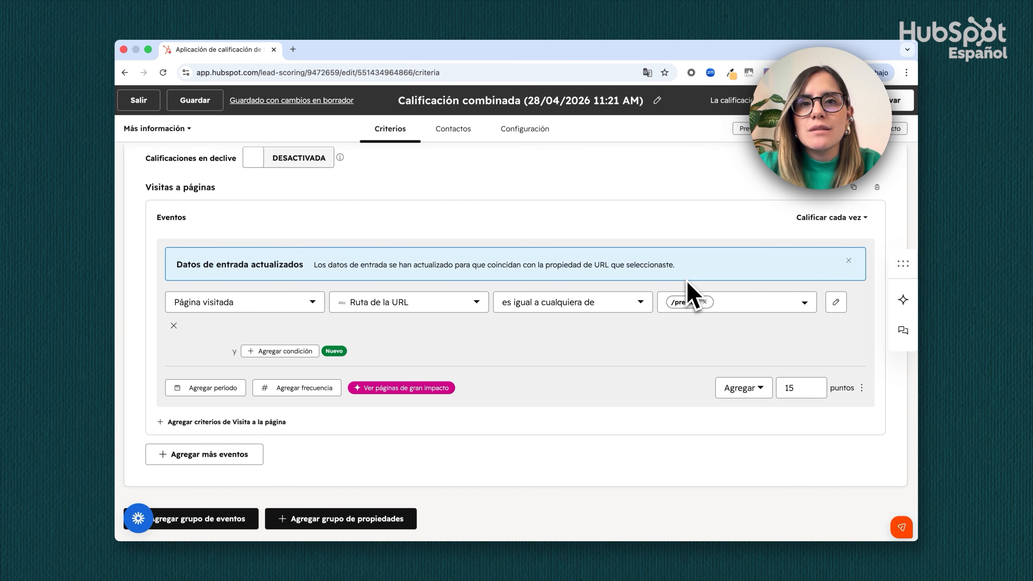
Switch the Visitas a páginas scoring from every time to Limitar a +/- with a limit of 2 points
click(817, 219)
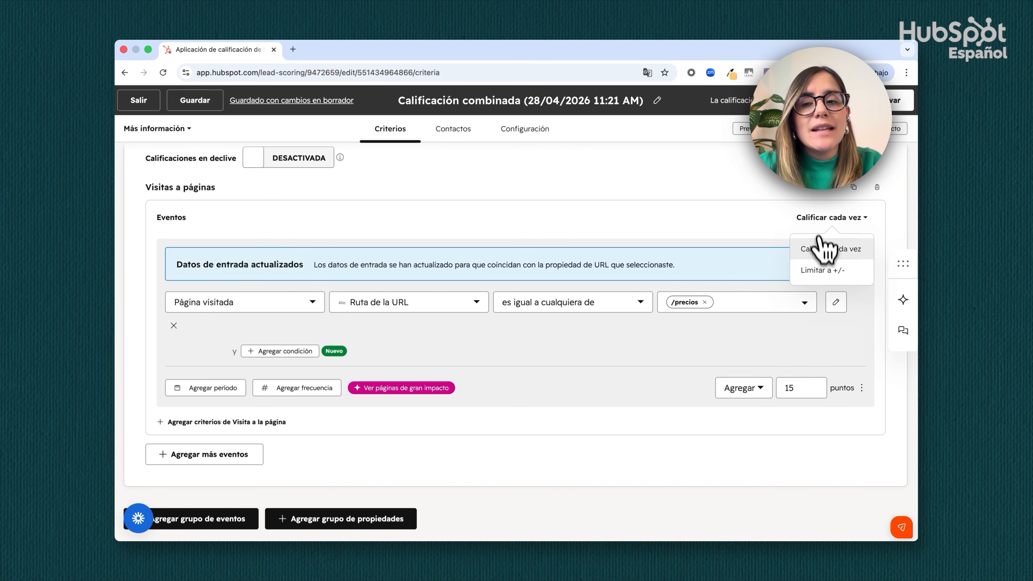
click(815, 271)
text(2)
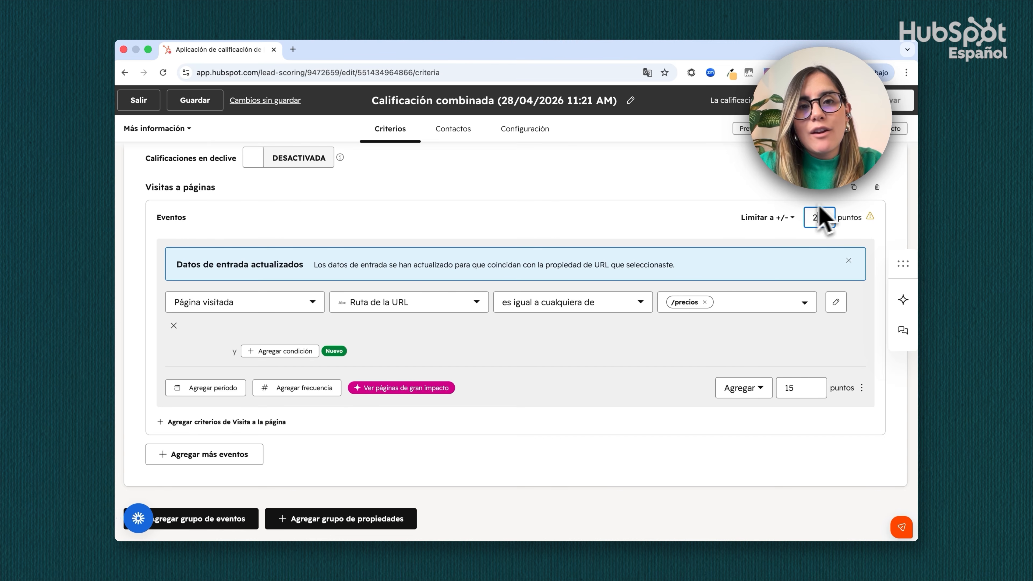
click(730, 211)
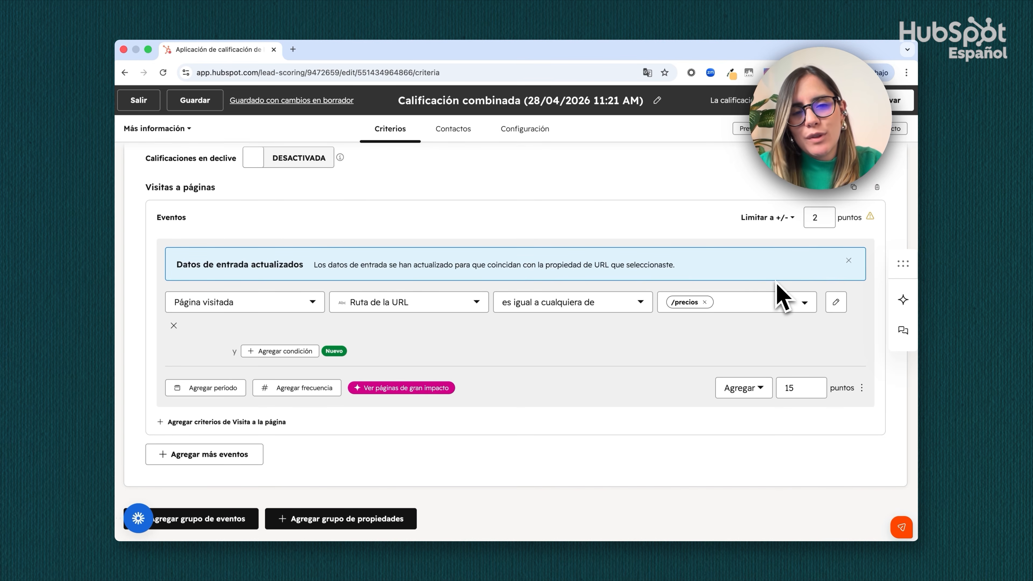
Add a Correo de marketing criterion to the event group and choose Abrió el correo as its event
scroll(765, 293, down, 1)
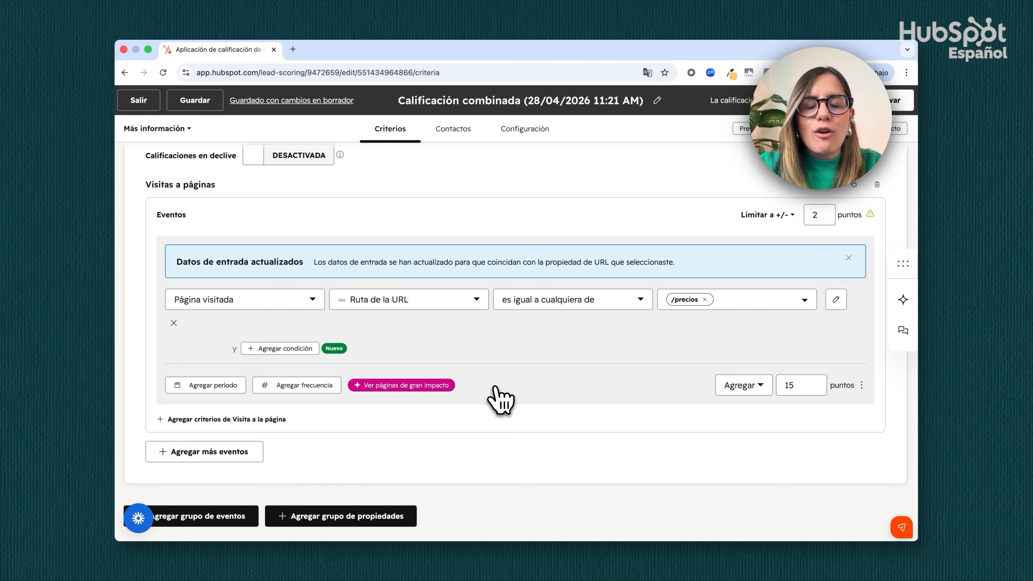
click(230, 454)
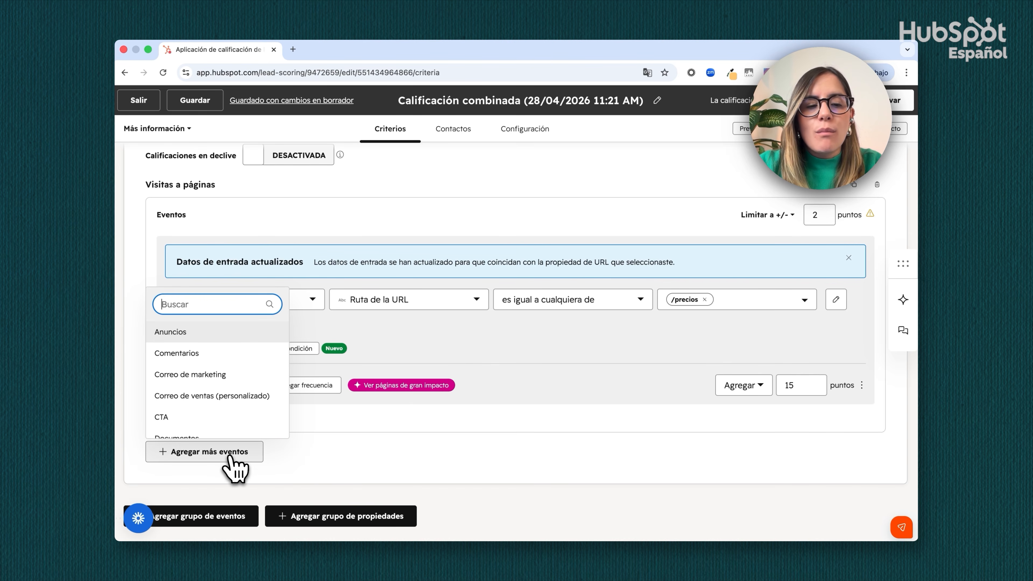
click(222, 375)
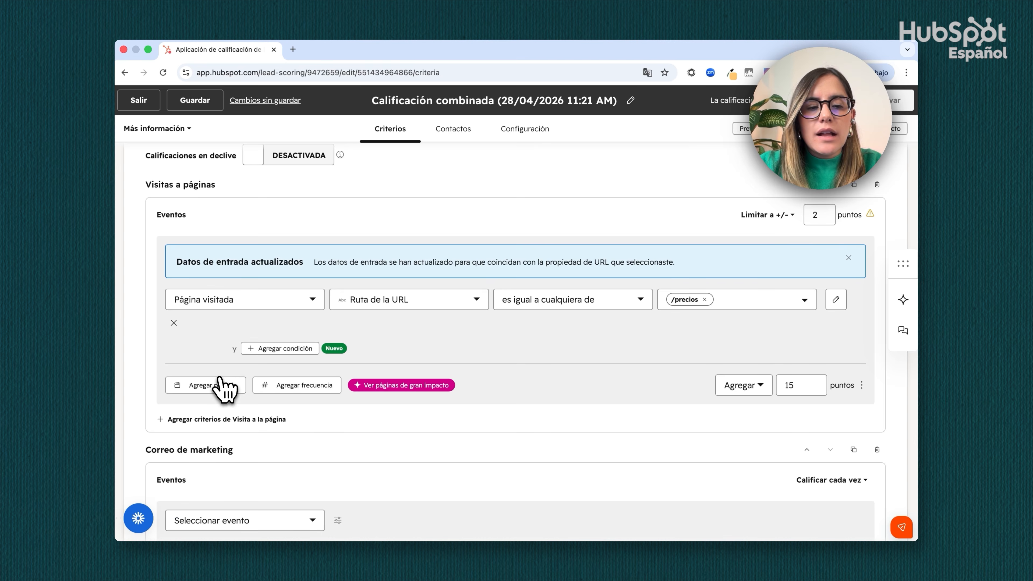
scroll(275, 403, down, 5)
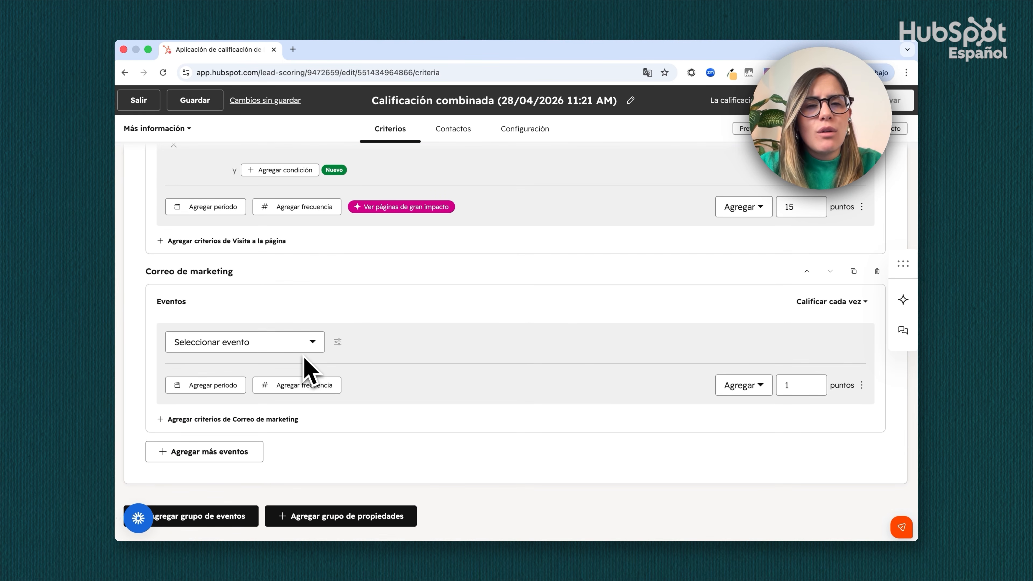
click(254, 347)
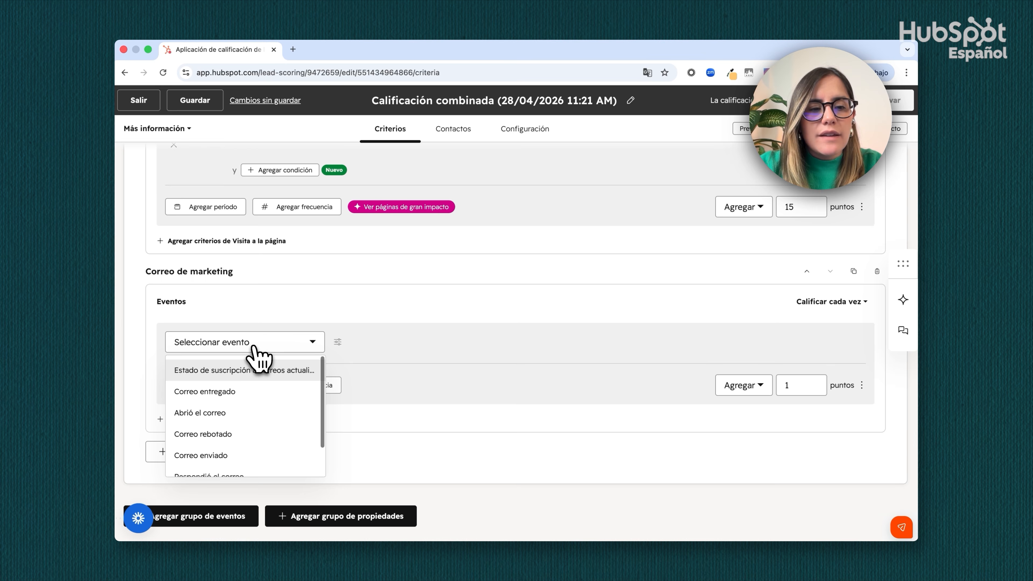
click(248, 413)
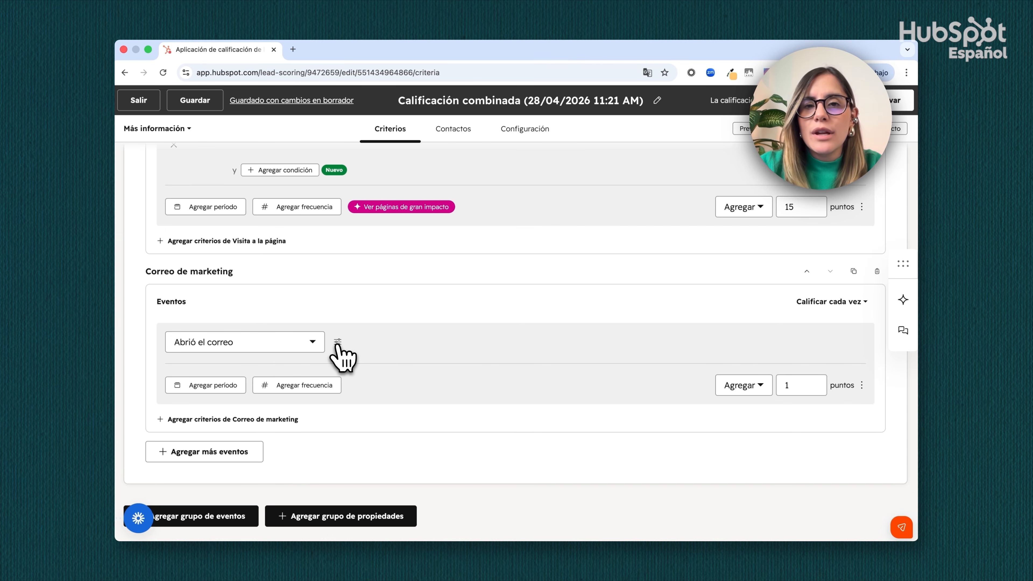
Restrict the Abrió el correo event to Nombre del correo es cualquiera de Prueba envío activación and award 5 points
click(337, 342)
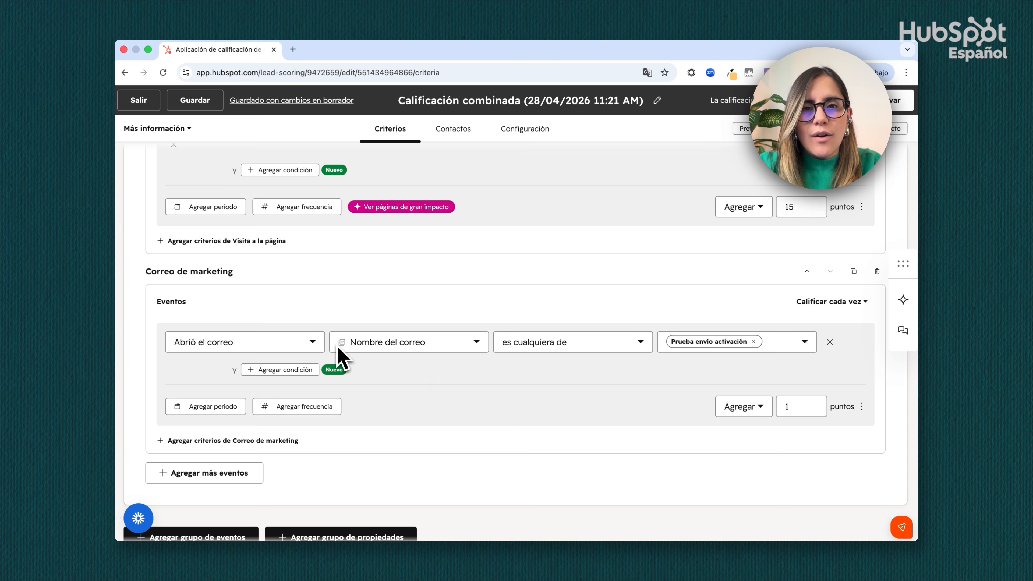
click(785, 406)
key(BackSpace)
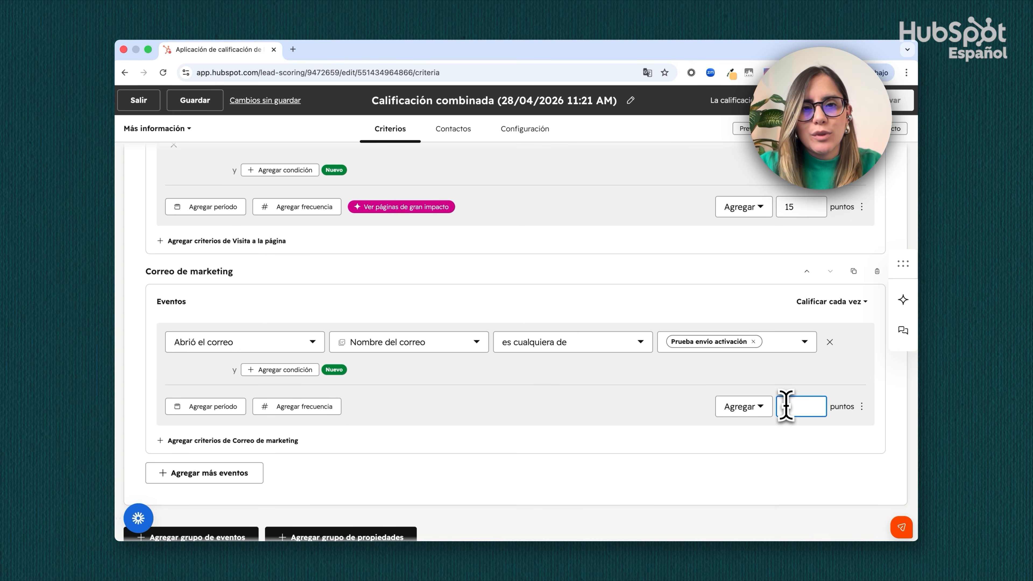
text(5)
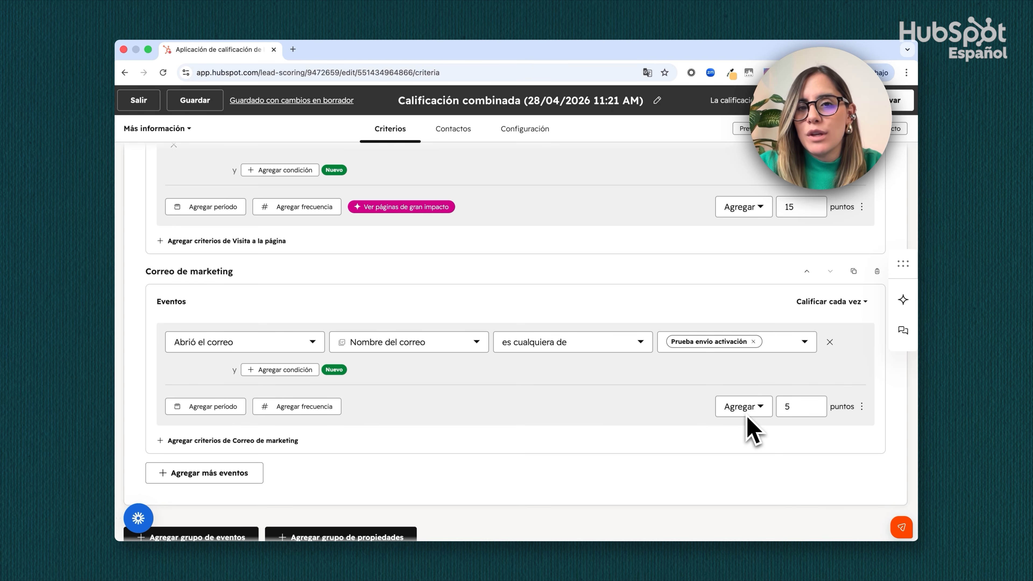
Add a group limit of +/- 30 points to the first event group
scroll(691, 415, down, 1)
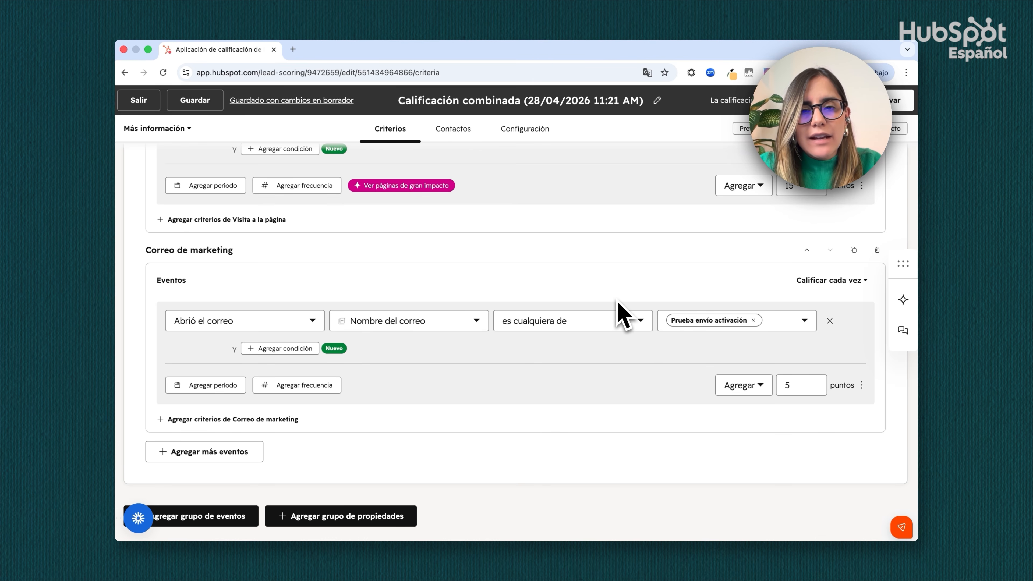
scroll(618, 303, up, 10)
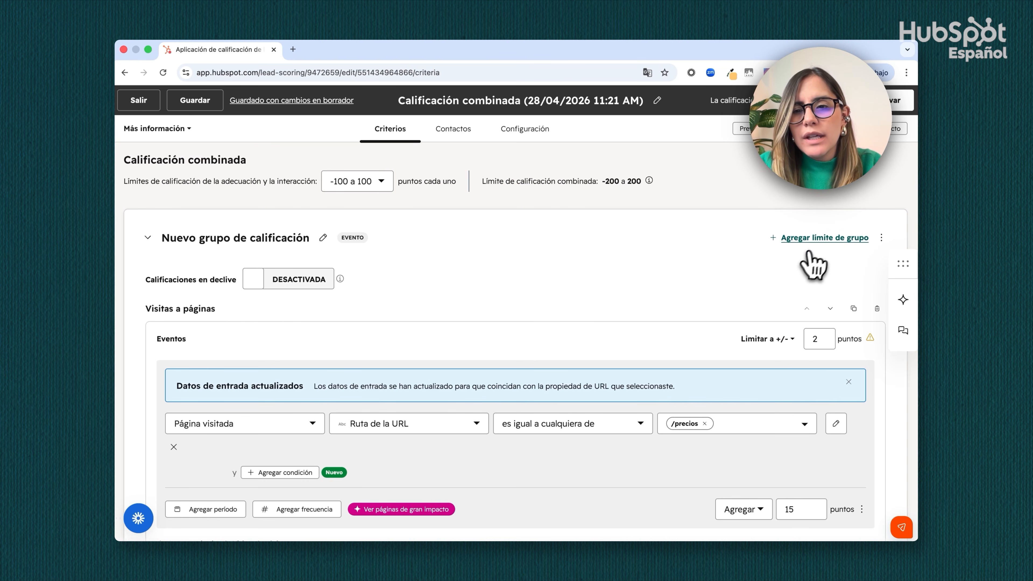
click(819, 240)
double_click(796, 237)
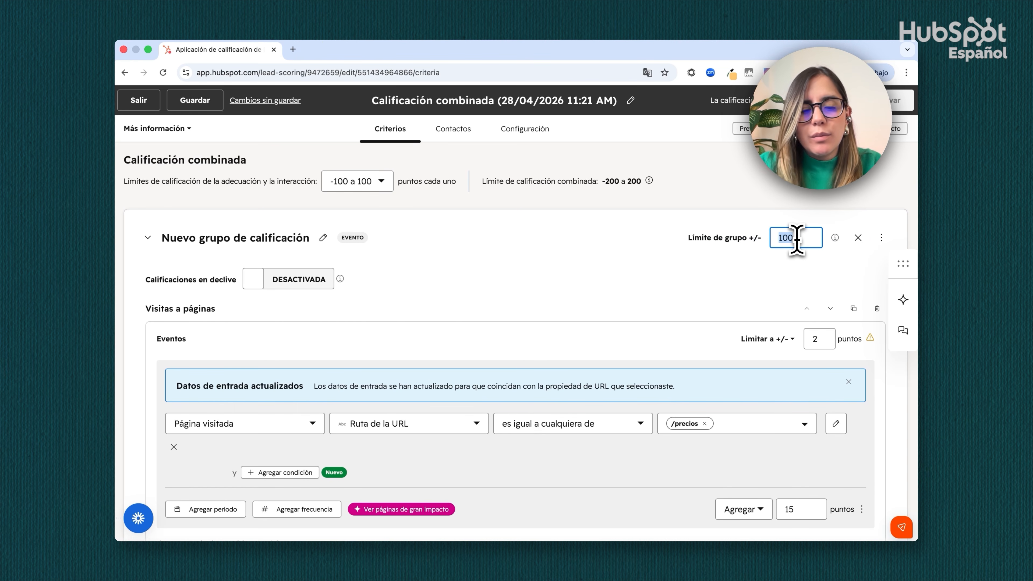
text(30)
click(700, 290)
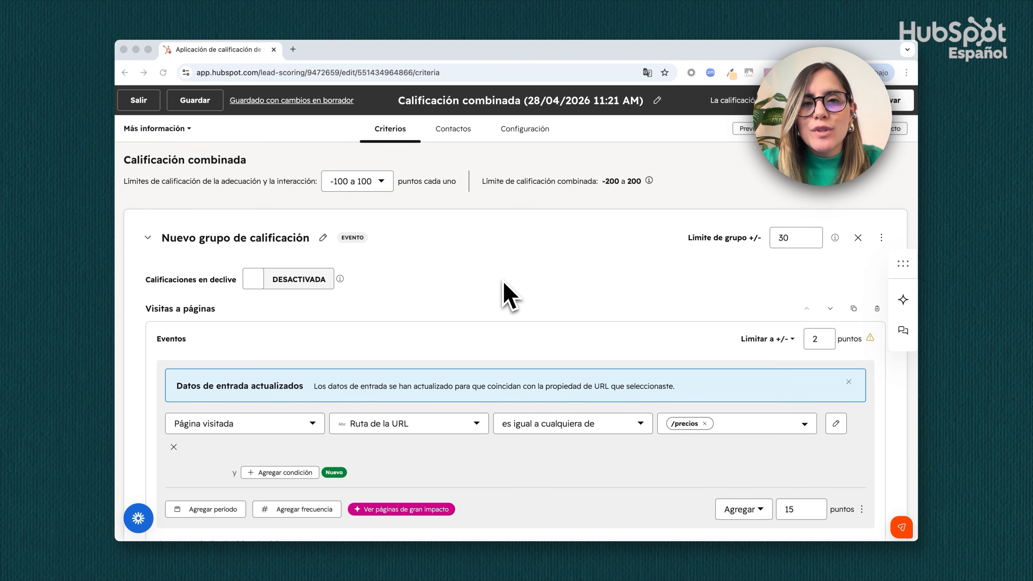
Add a second event group and set its group limit to +/- 70 points
scroll(504, 301, down, 8)
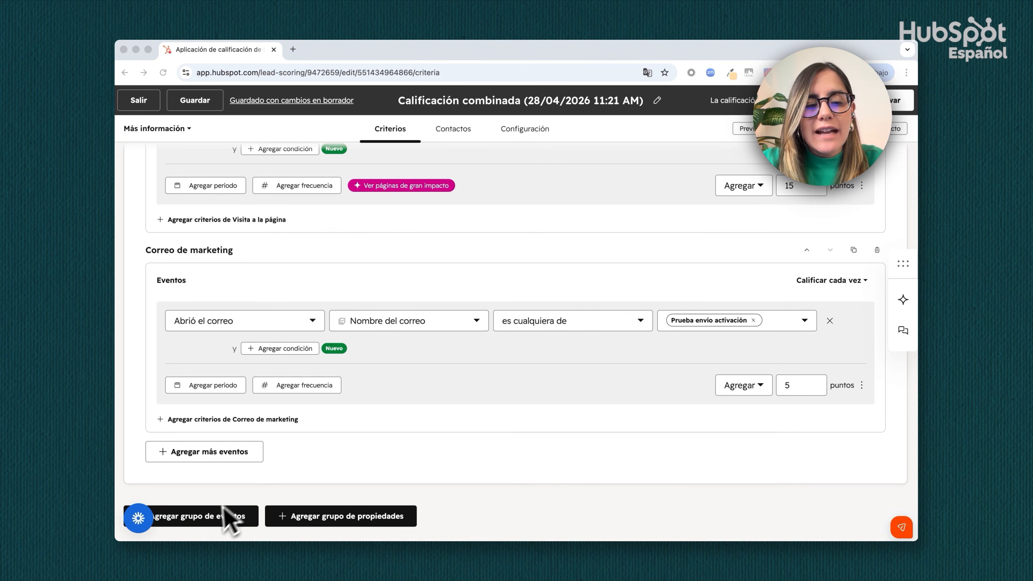
click(205, 517)
scroll(348, 365, down, 6)
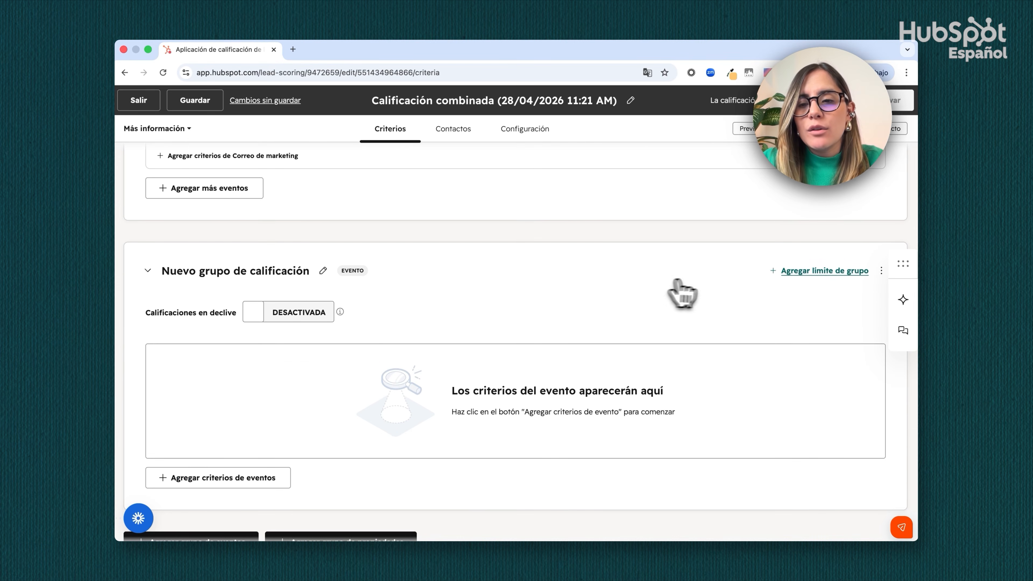
click(795, 271)
double_click(795, 271)
text(70)
Add a Formulario criterion to the second event group
scroll(569, 354, down, 1)
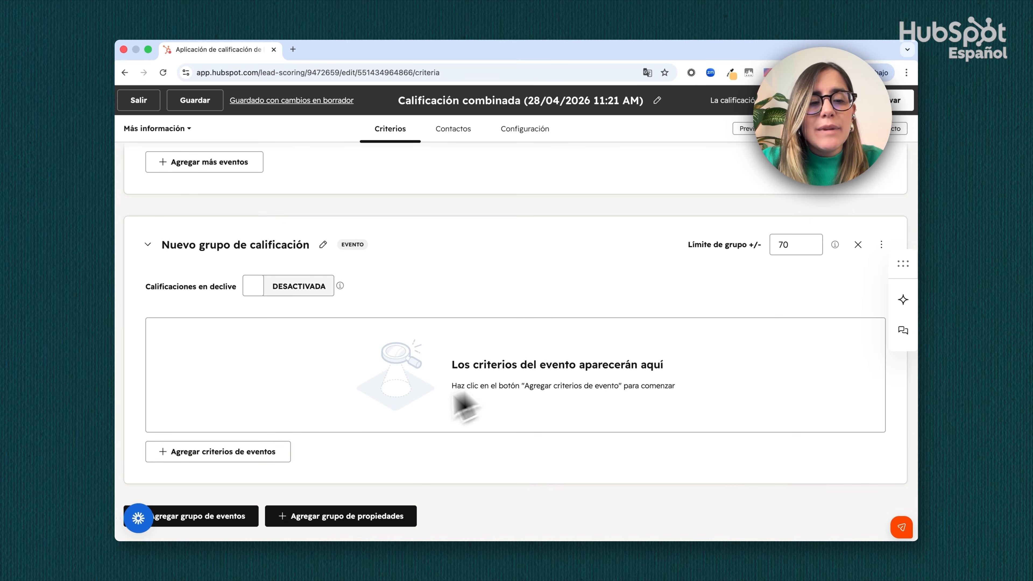
click(233, 452)
text(formul)
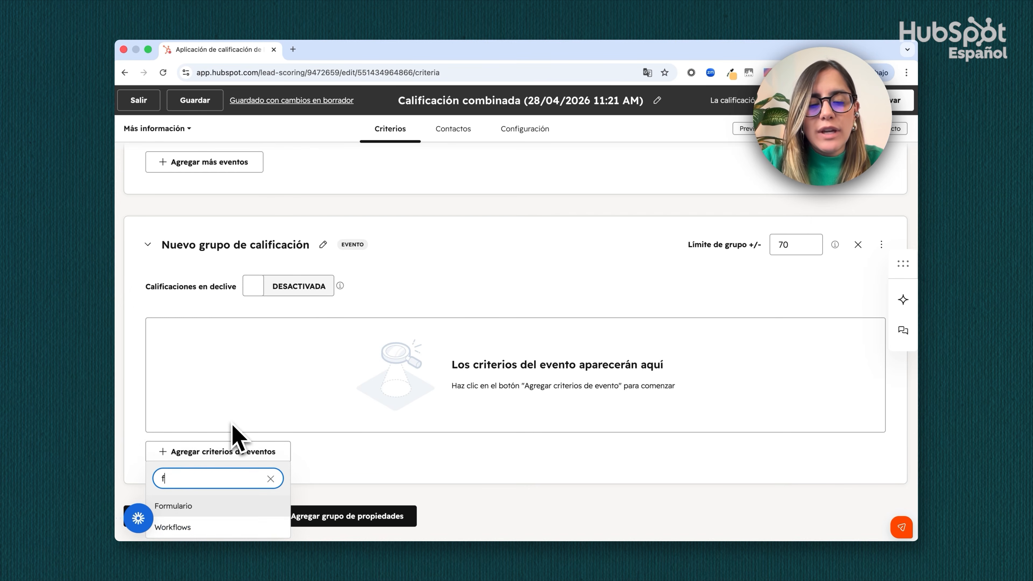
click(189, 511)
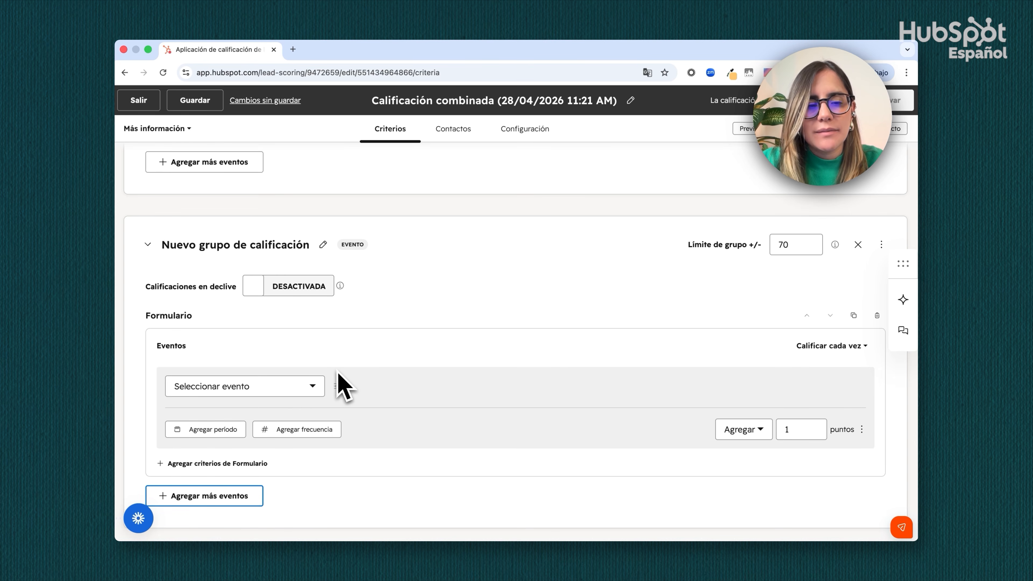
Set the form event to Envío de formularios - Principal, filtered by Nombre del formulario es cualquiera de [Demo] Contact Form
click(249, 390)
click(243, 417)
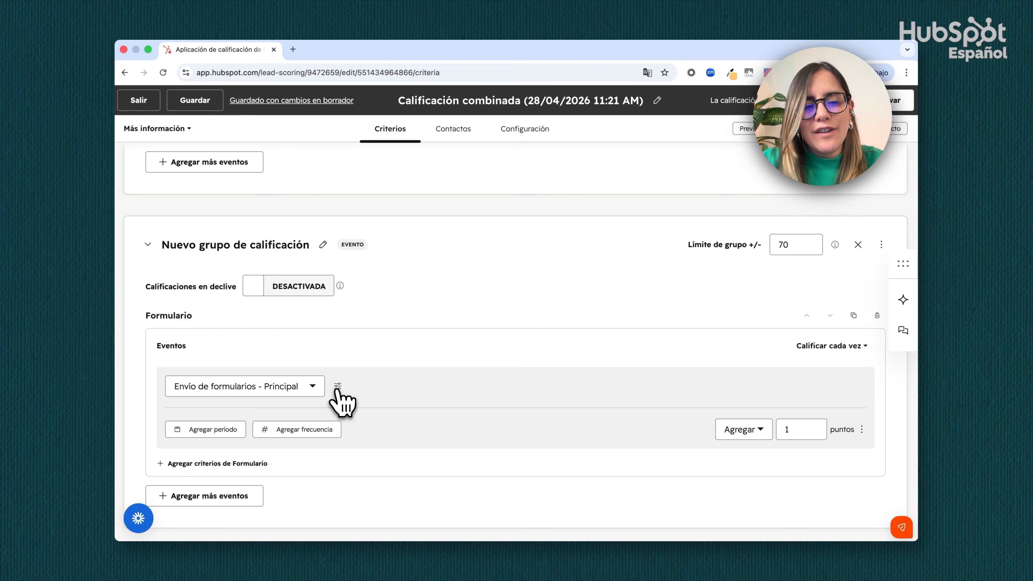
click(337, 387)
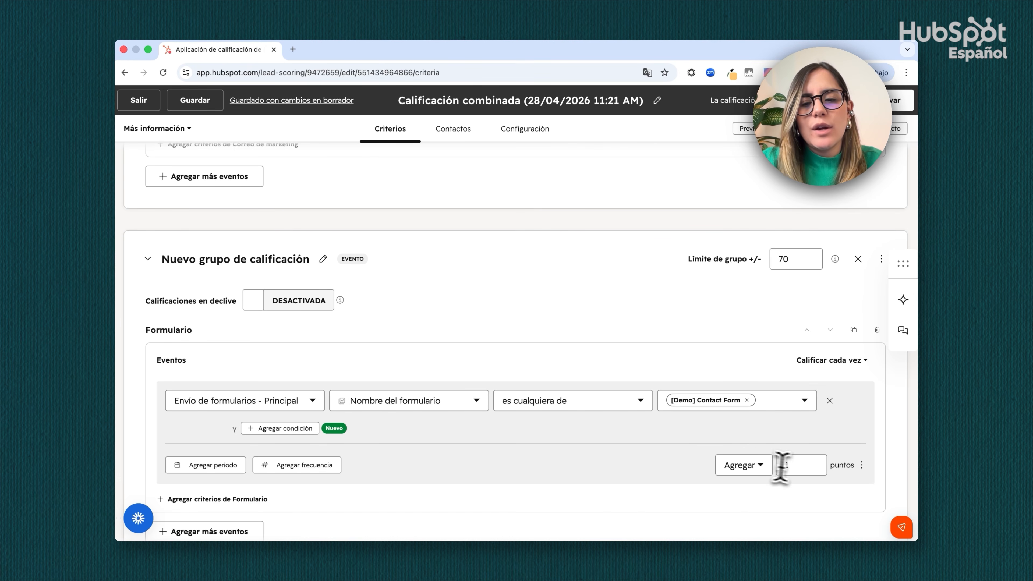
Set the form submission event to add 50 points and add a Correo de marketing criterion to the same group
click(795, 467)
key(BackSpace)
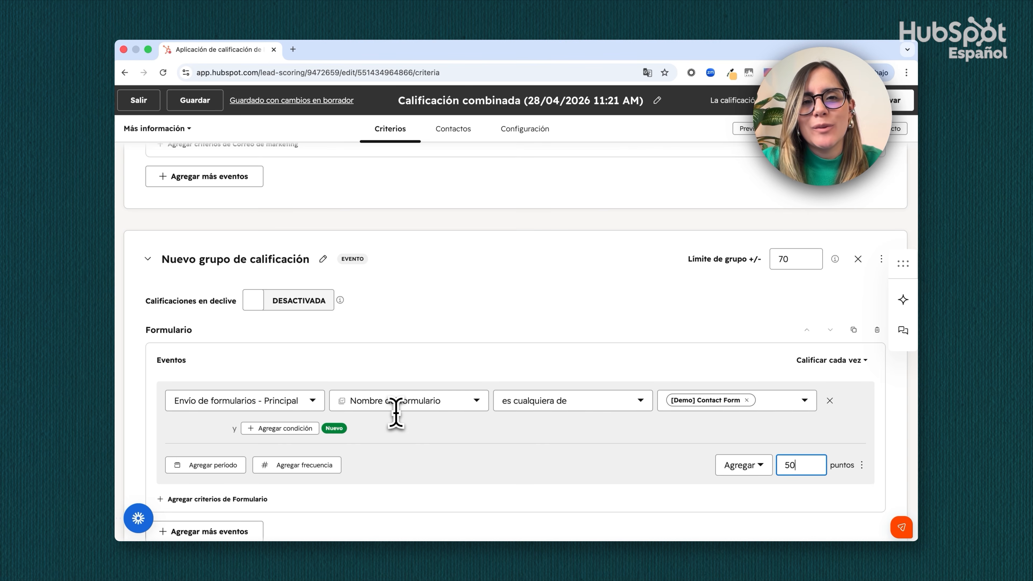
scroll(396, 412, down, 2)
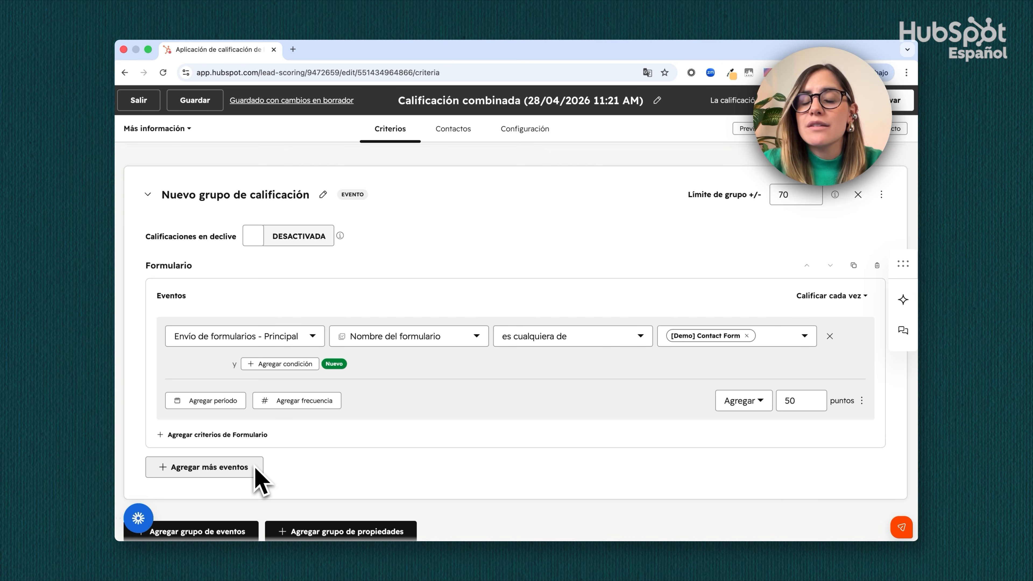
click(226, 472)
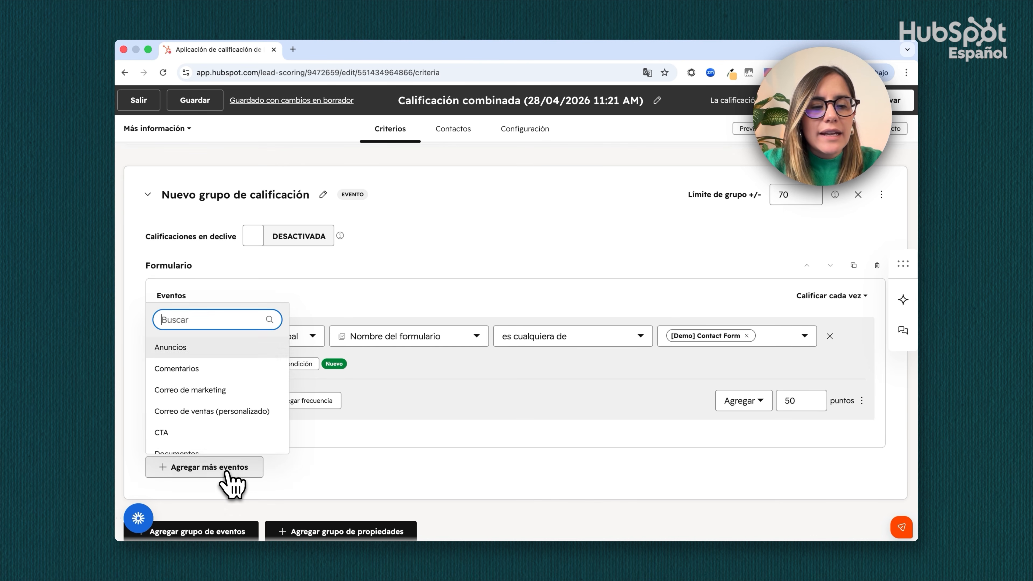
click(216, 390)
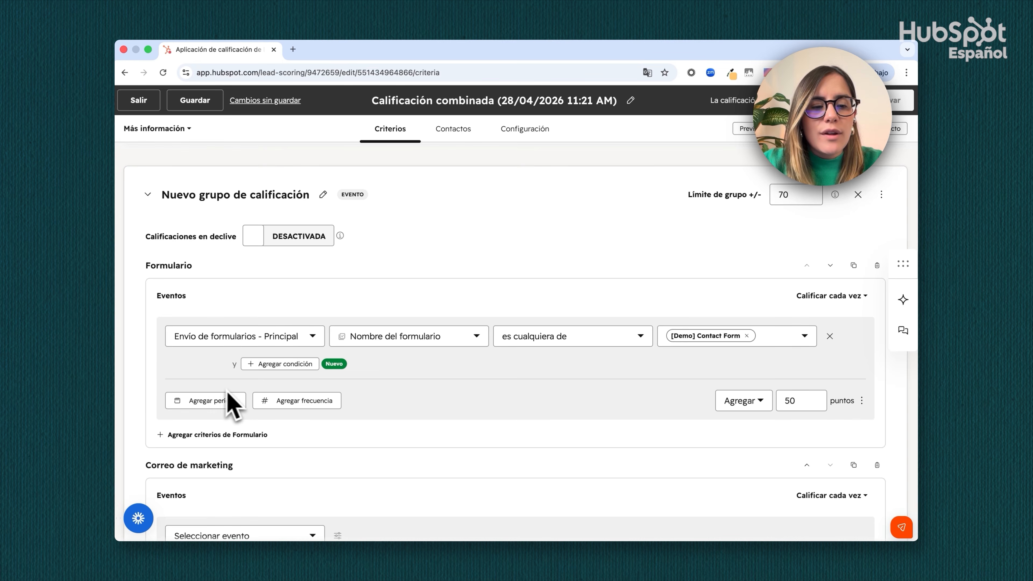
Set the email event to Hizo clic en enlace del correo, with Nombre del correo es cualquiera de Correo 2 - Enviado, adding 20 points
scroll(226, 404, down, 5)
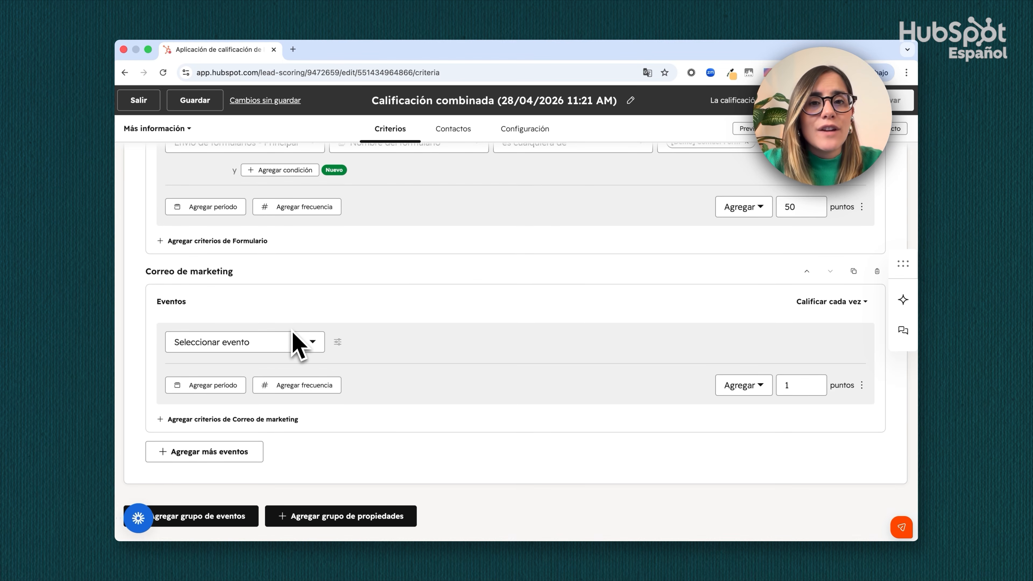
click(250, 344)
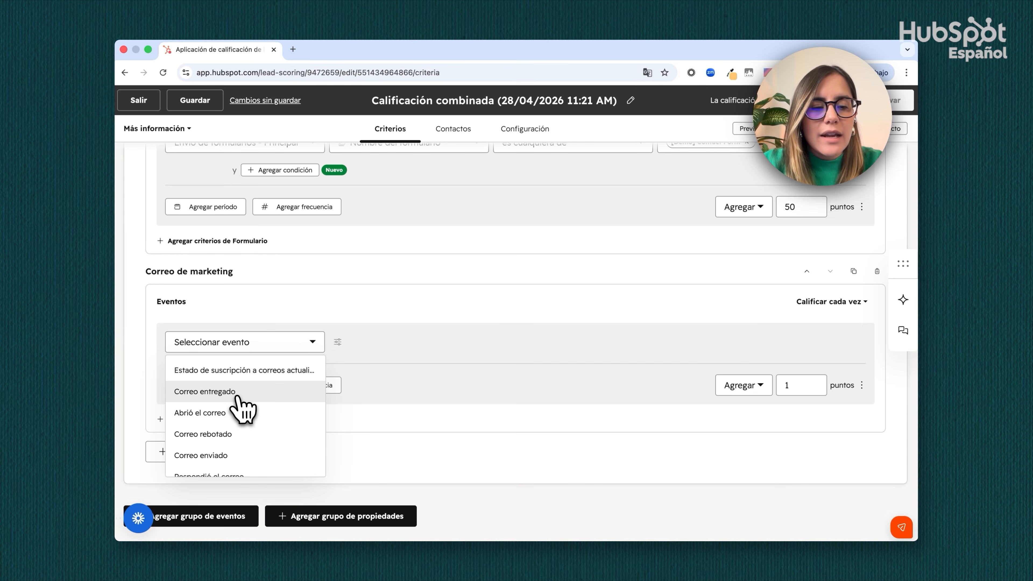
scroll(243, 407, down, 2)
click(223, 464)
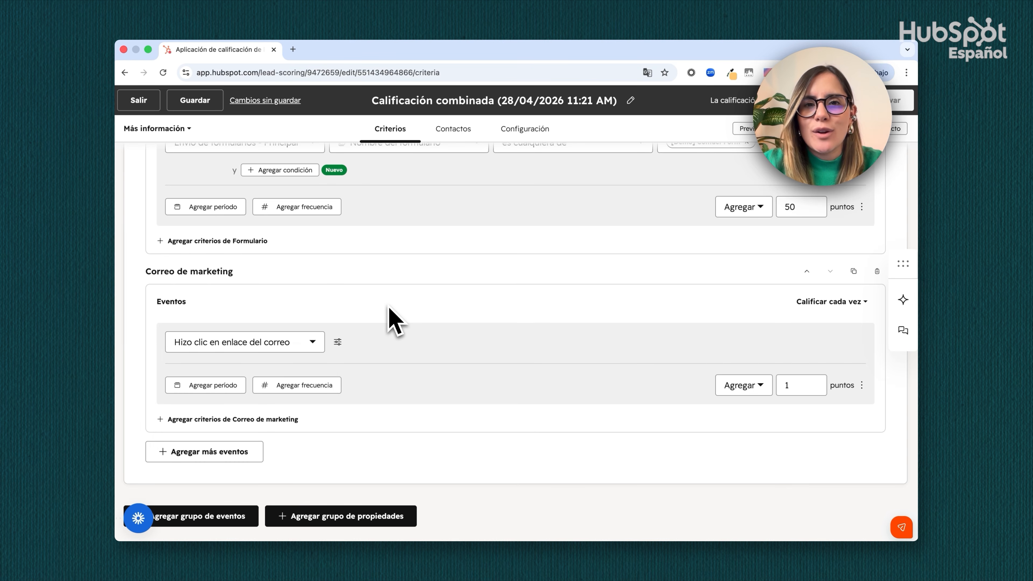
click(338, 342)
text(nomb)
click(401, 399)
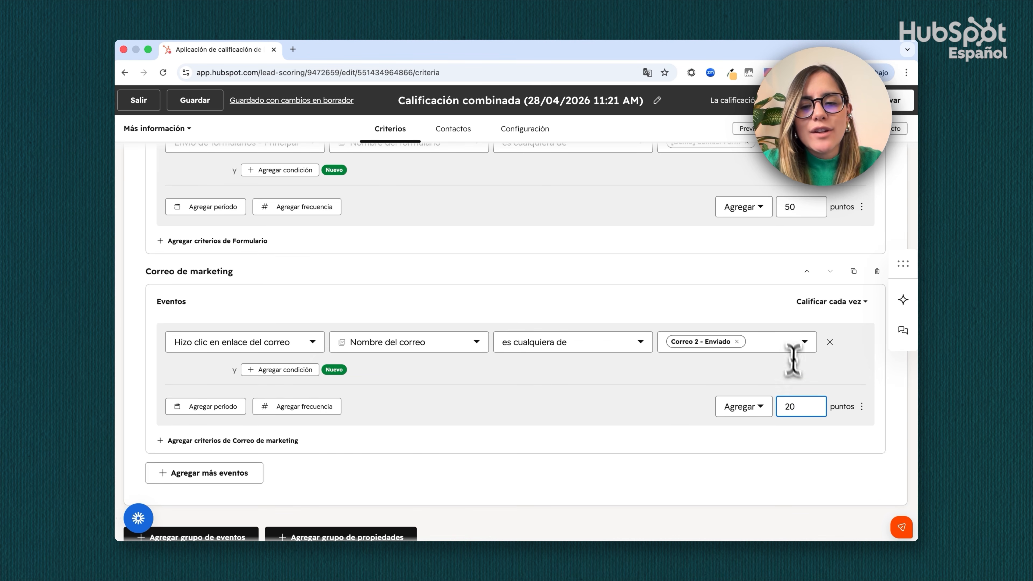
key(BackSpace)
key(BackSpace)
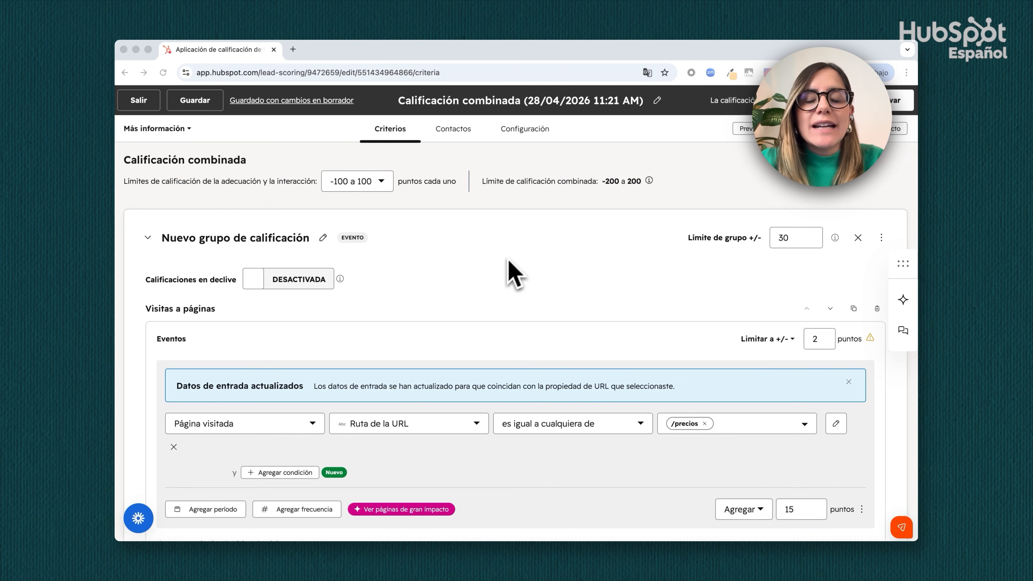
Add a property group below the event groups and add the Contacto object to it
scroll(508, 277, down, 7)
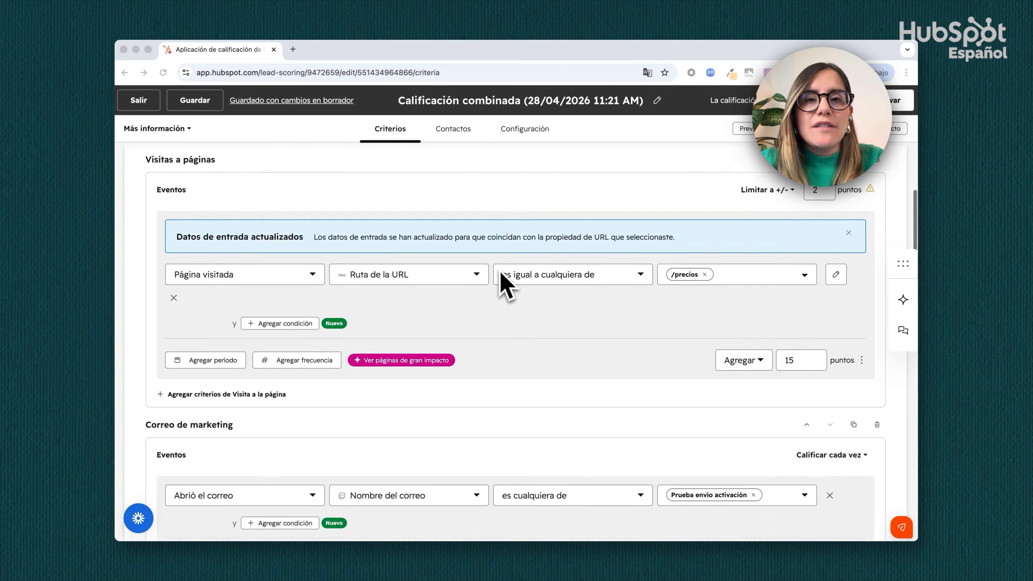
scroll(501, 272, down, 10)
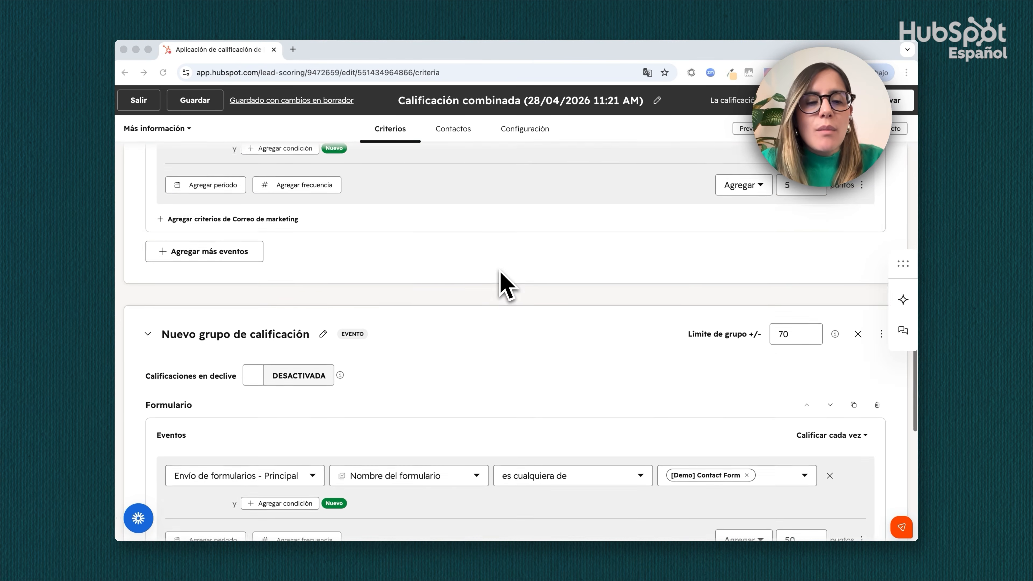
scroll(504, 279, down, 6)
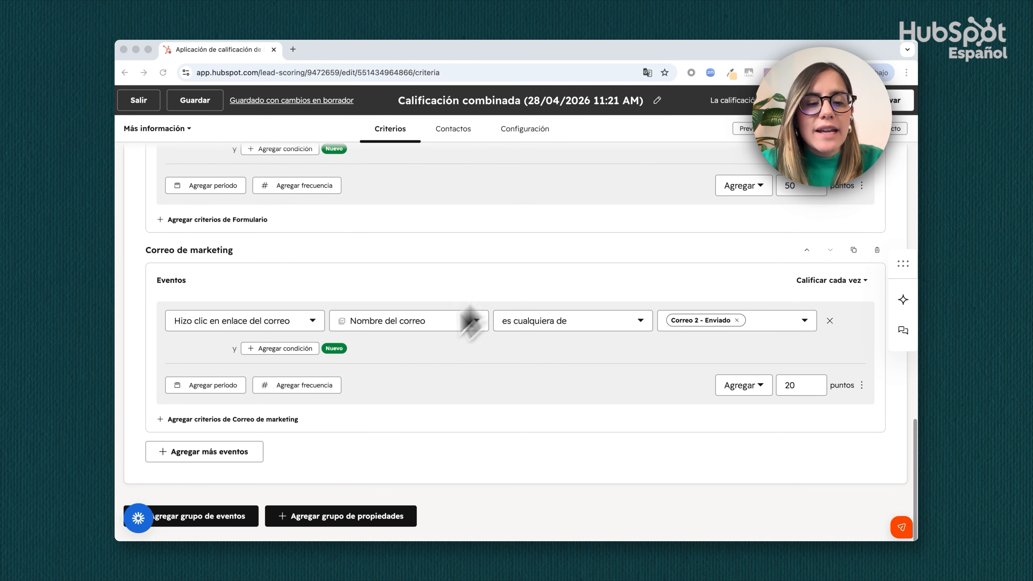
click(334, 516)
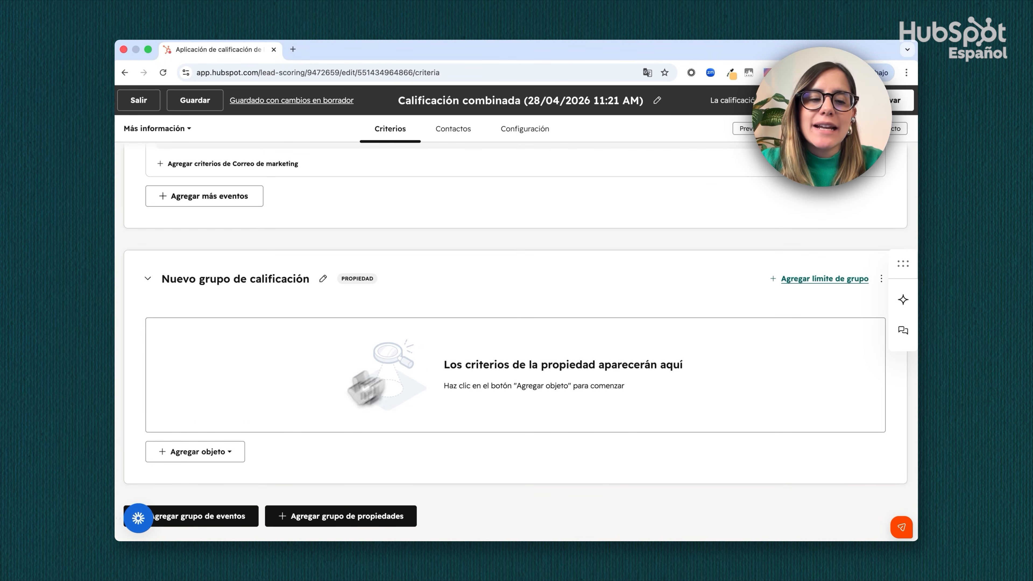
click(216, 452)
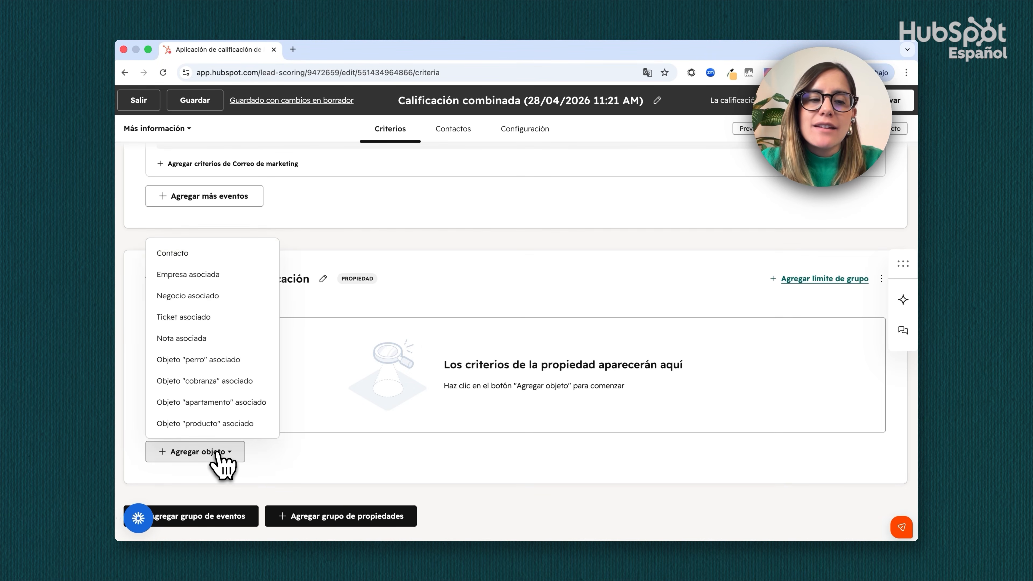
click(239, 255)
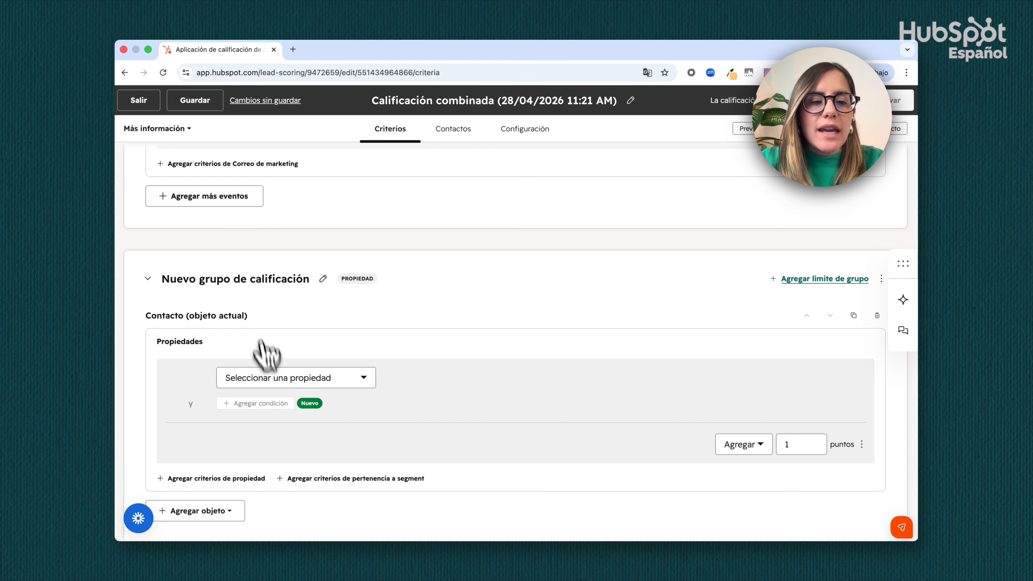
Set the contact property criterion to Cargo es un valor conocido, adding 20 points
click(271, 378)
text(cargo)
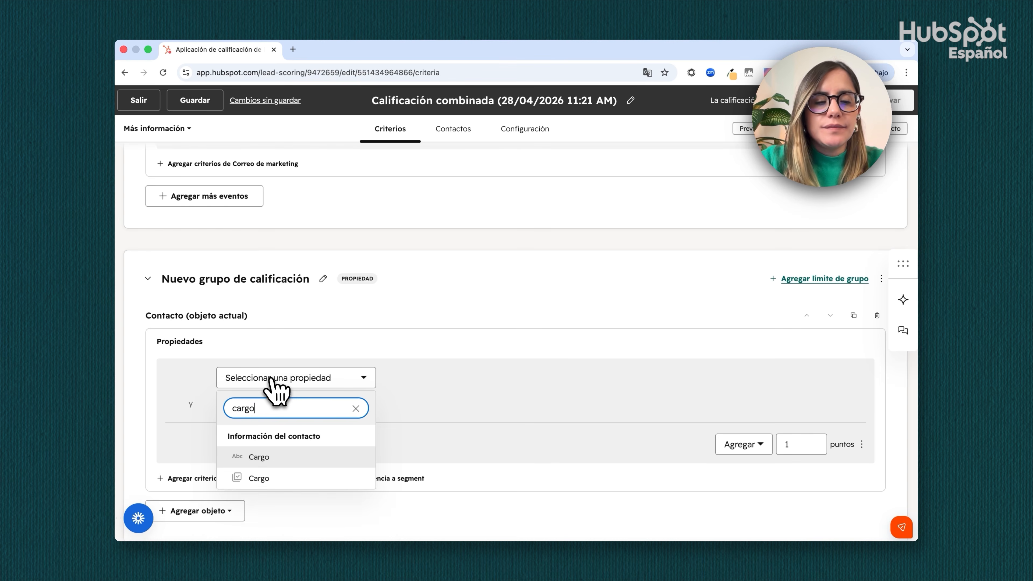
click(258, 478)
click(501, 380)
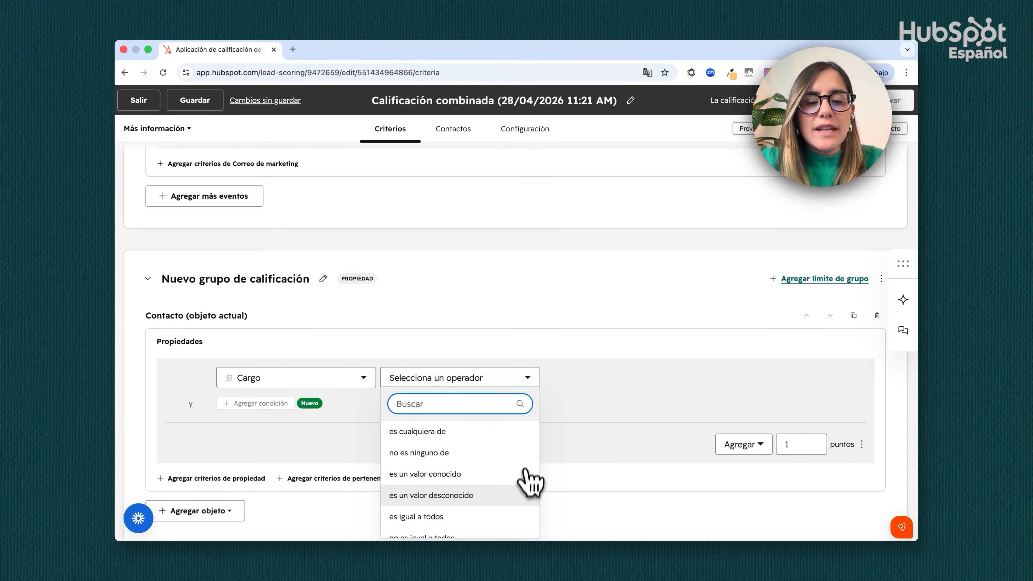
click(523, 477)
click(797, 444)
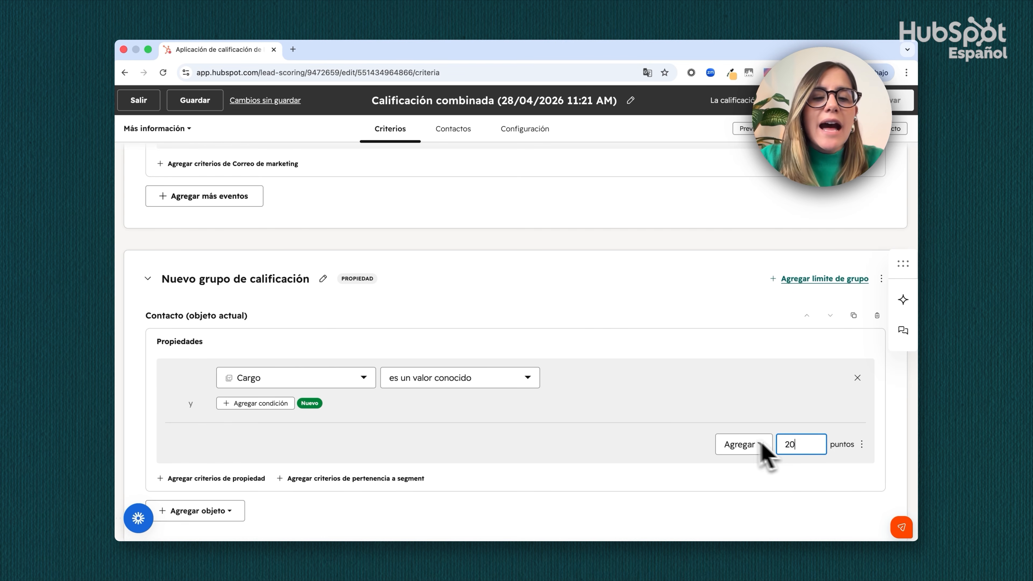
click(610, 417)
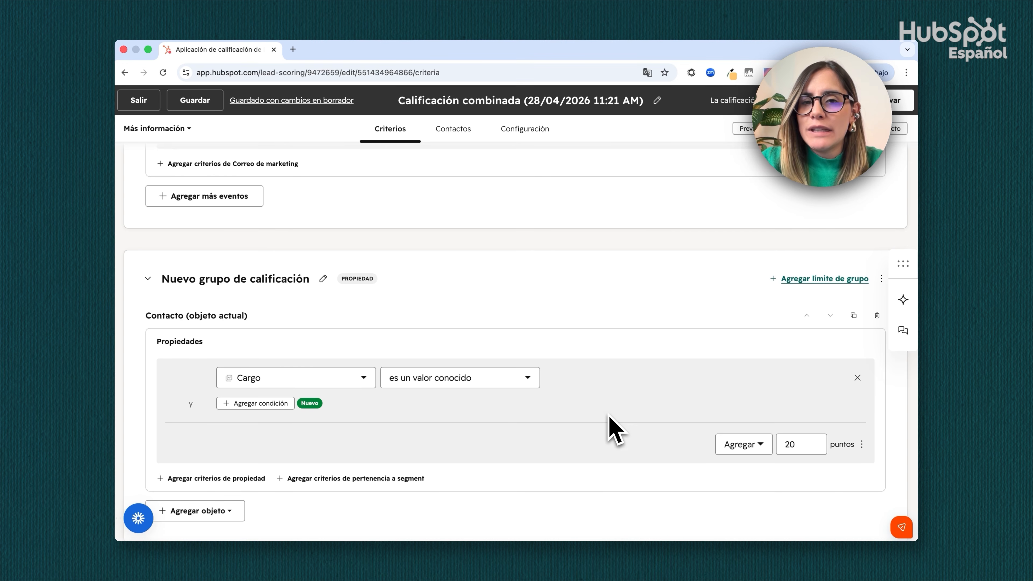
Change the Cargo condition to es cualquiera de Fundador, CEO, Director de Operacione and Director de Marketing
click(487, 377)
scroll(488, 442, up, 1)
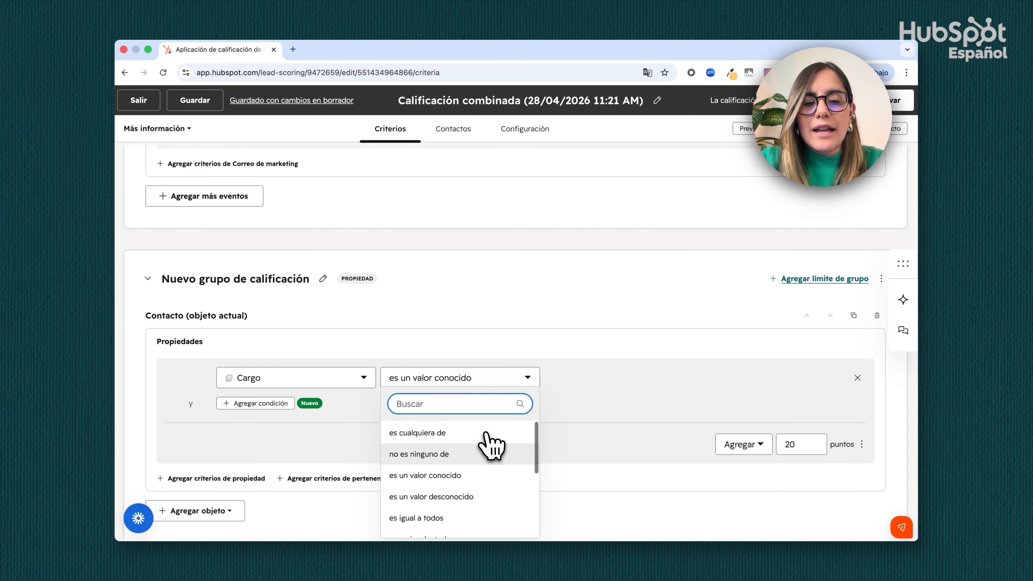
click(475, 431)
click(592, 380)
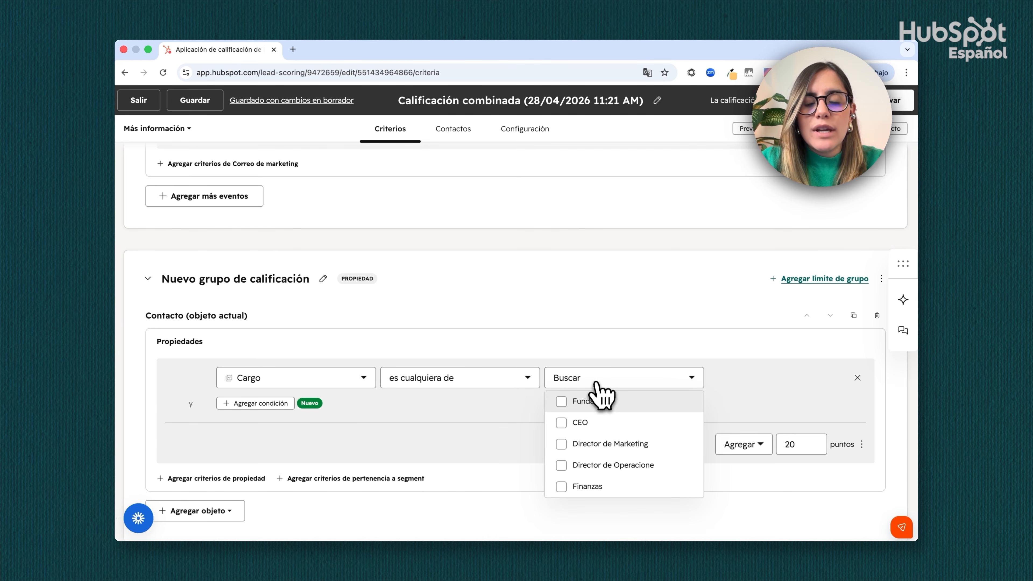
click(592, 404)
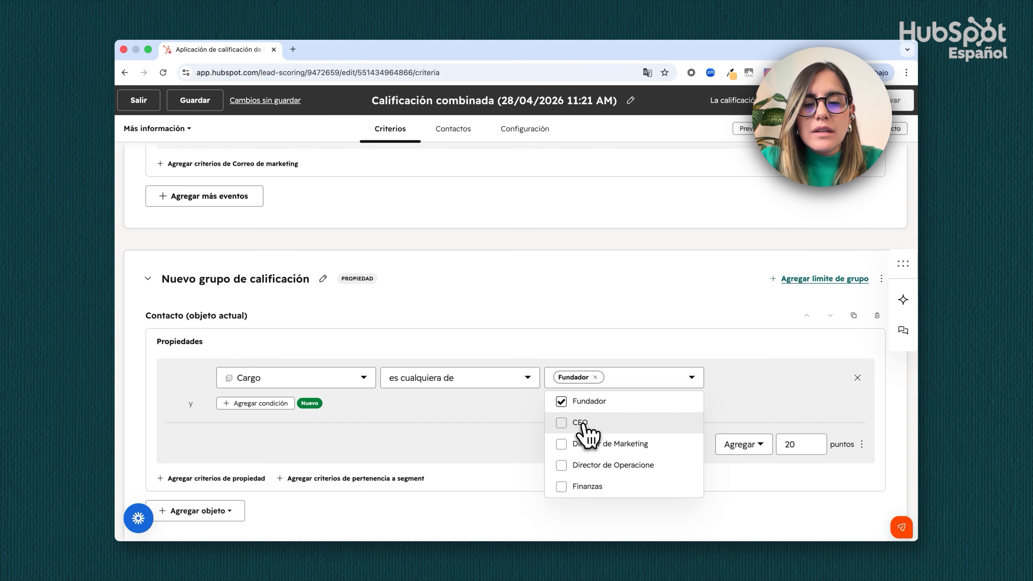
click(585, 424)
click(593, 467)
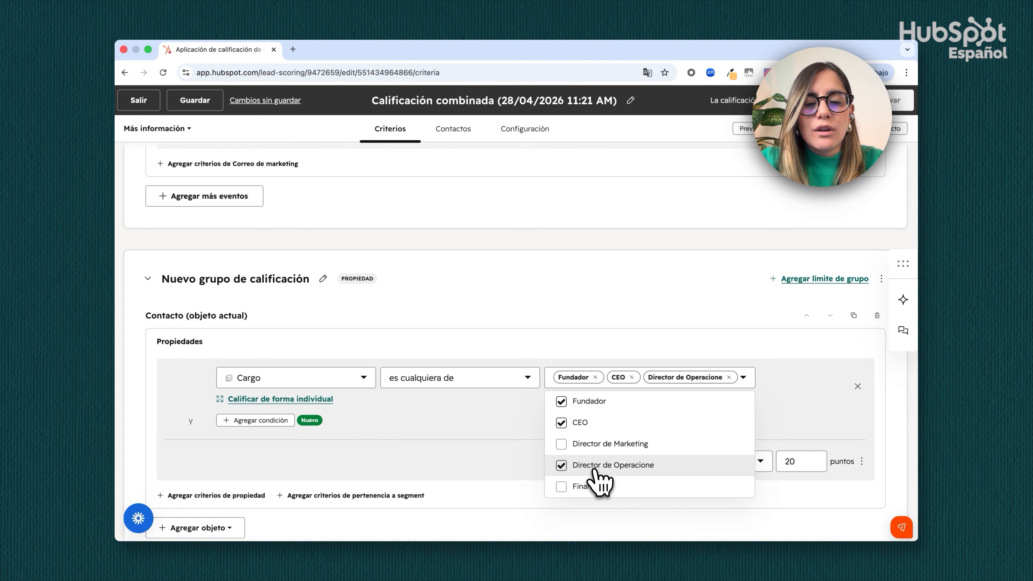
click(594, 446)
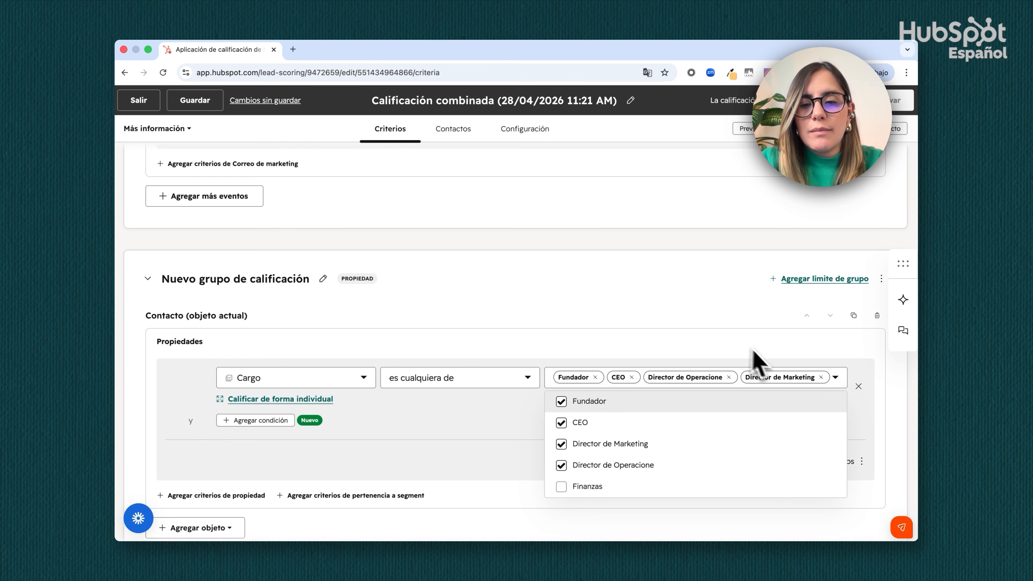
click(730, 345)
Score the Cargo values individually, giving Fundador and CEO 20 points each
scroll(785, 401, down, 1)
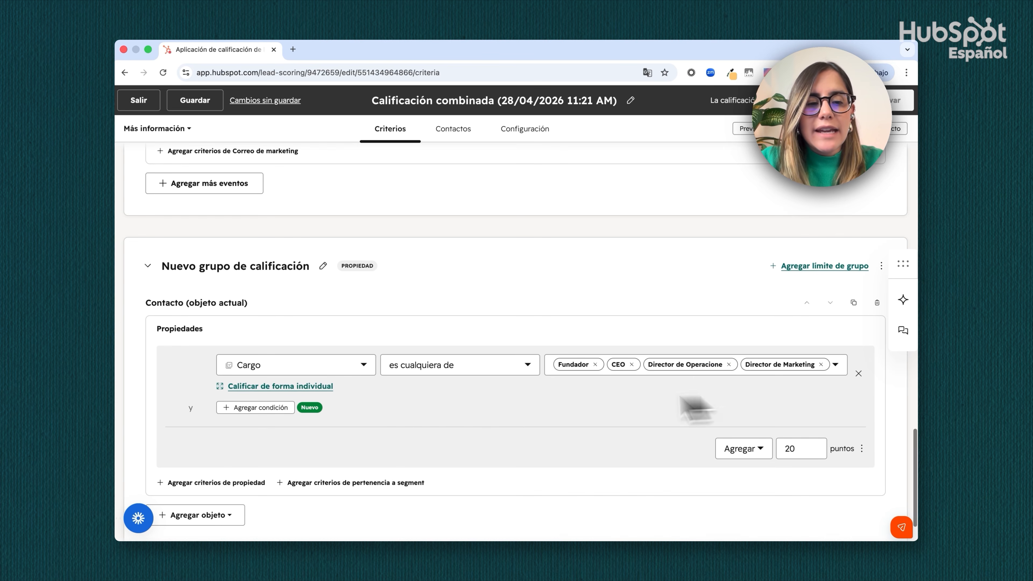
click(334, 388)
scroll(500, 373, down, 5)
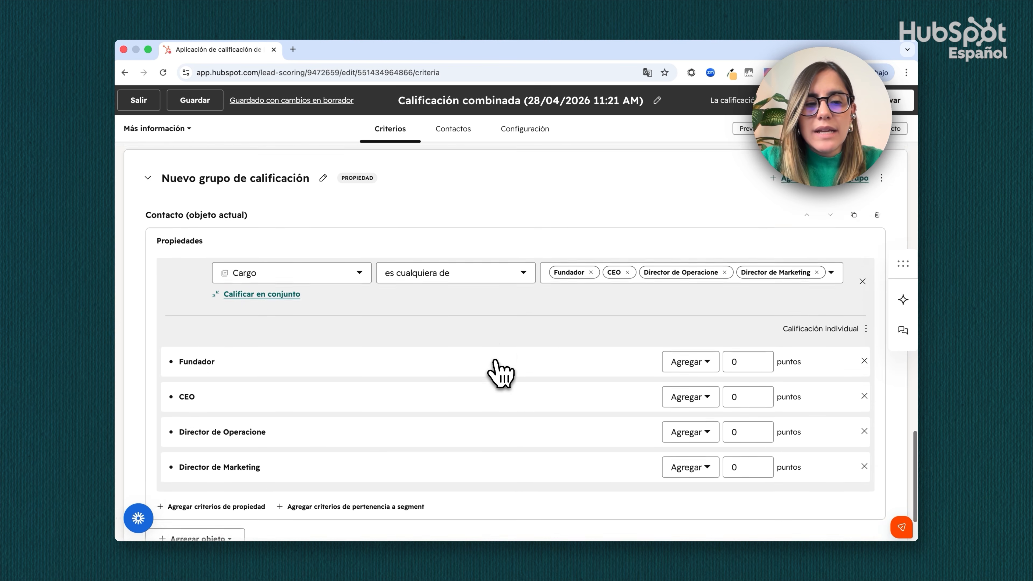
click(745, 288)
key(BackSpace)
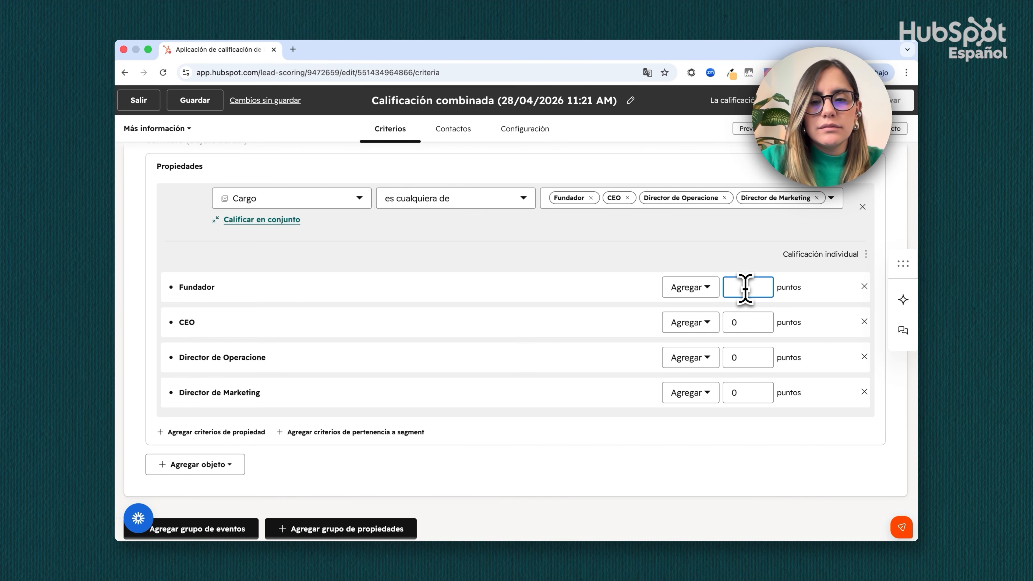
text(20)
click(742, 322)
key(BackSpace)
text(20)
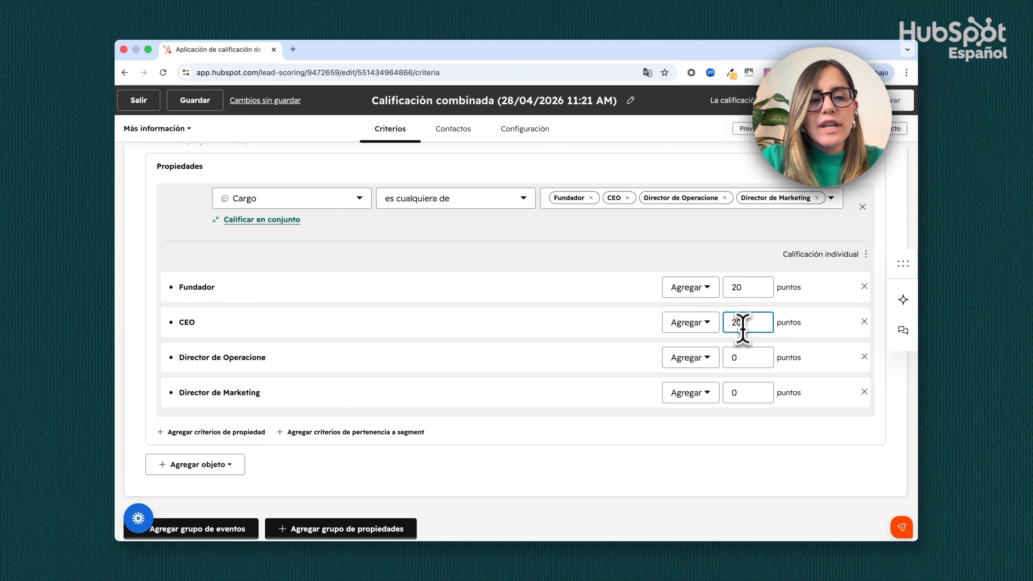
Give Director de Operacione 20 points and Director de Marketing 10 points
click(743, 357)
text(20)
click(742, 395)
key(BackSpace)
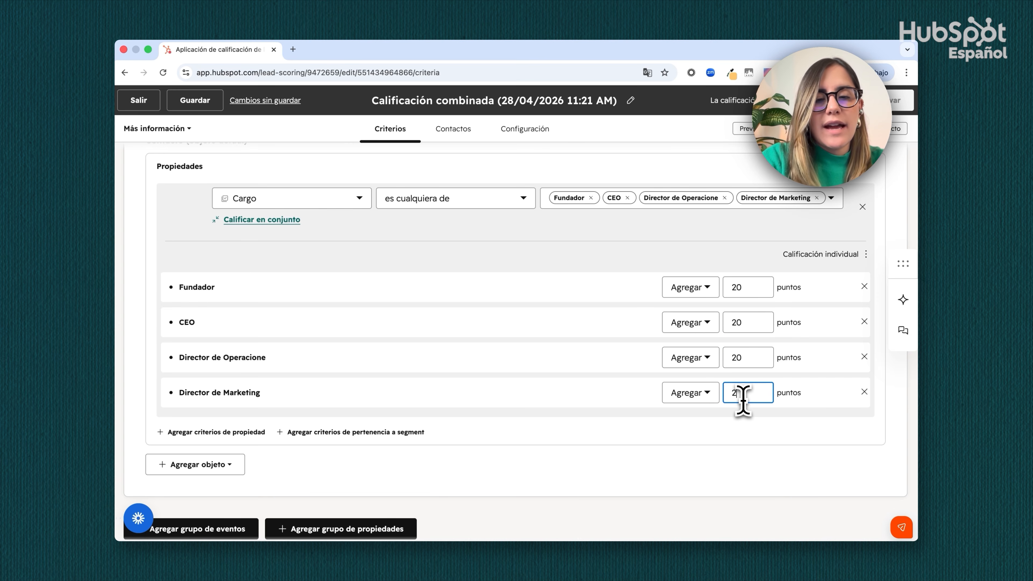
text(10)
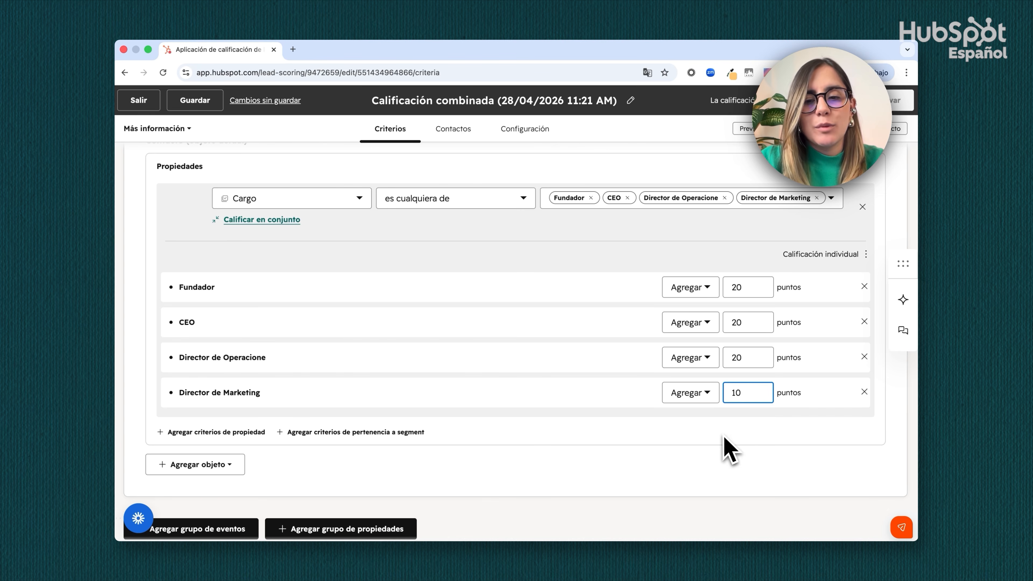
click(732, 446)
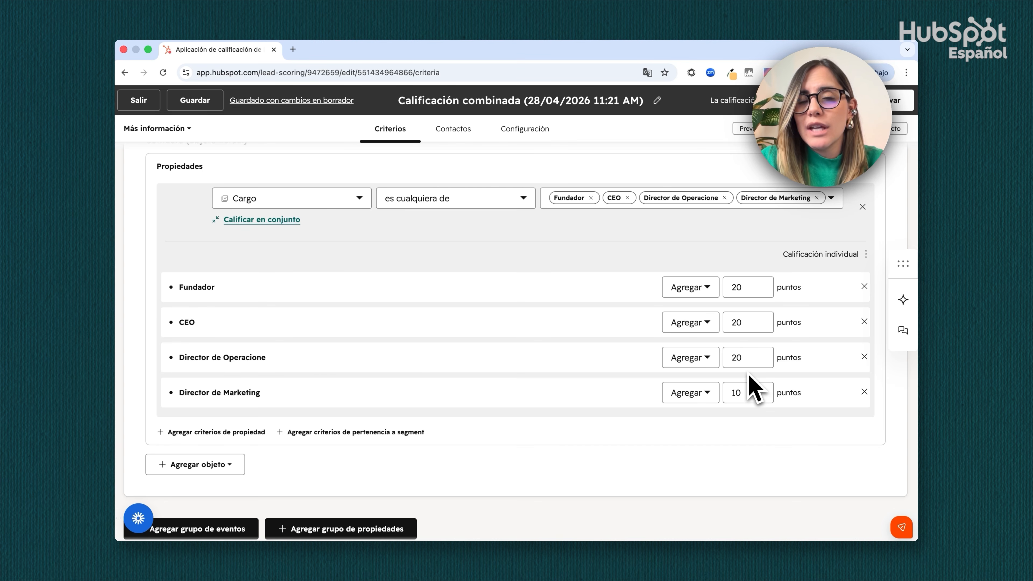
Open the score's contact settings and view the contact segments that can be excluded from scoring
scroll(478, 356, down, 1)
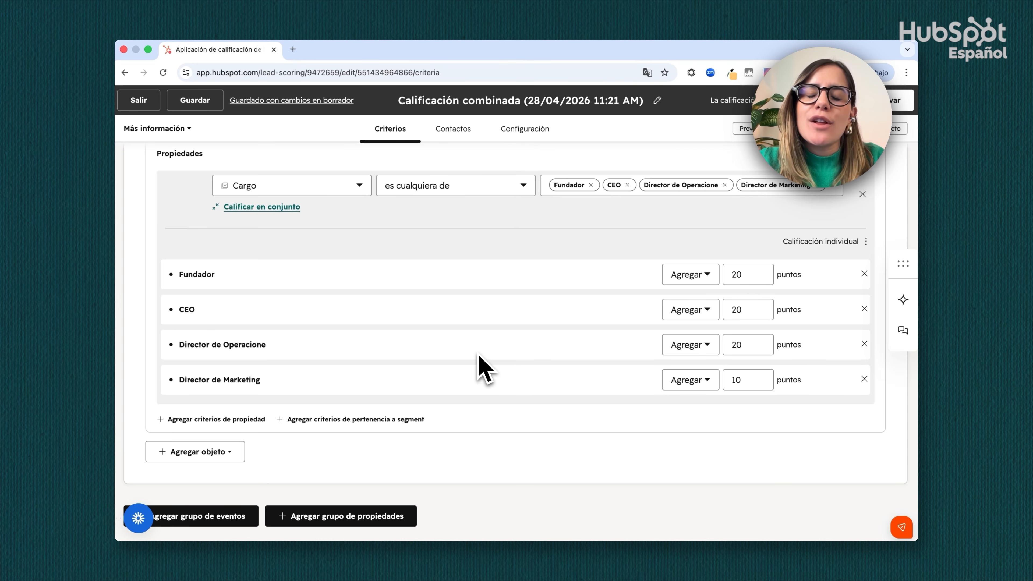
click(458, 140)
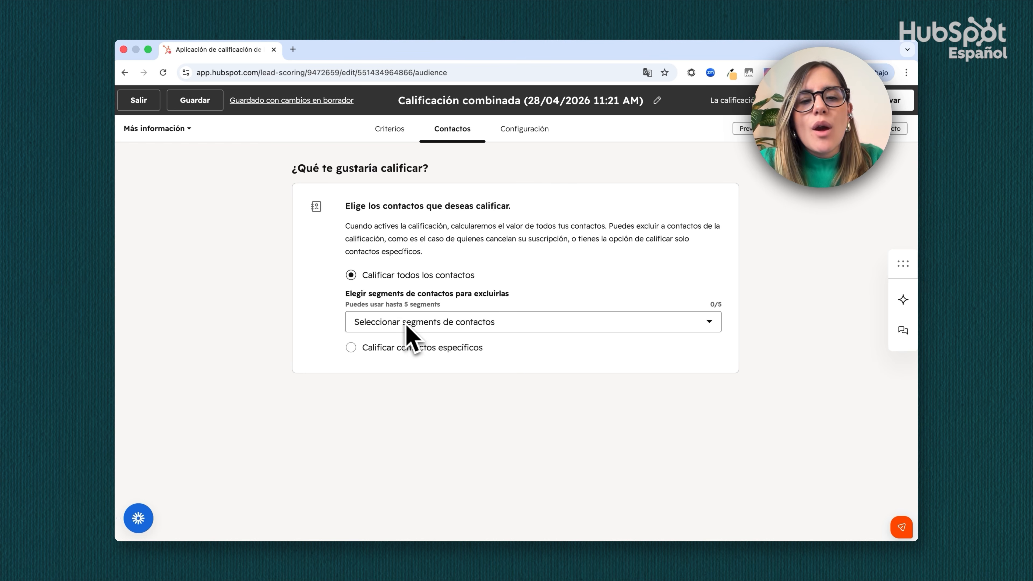
click(424, 326)
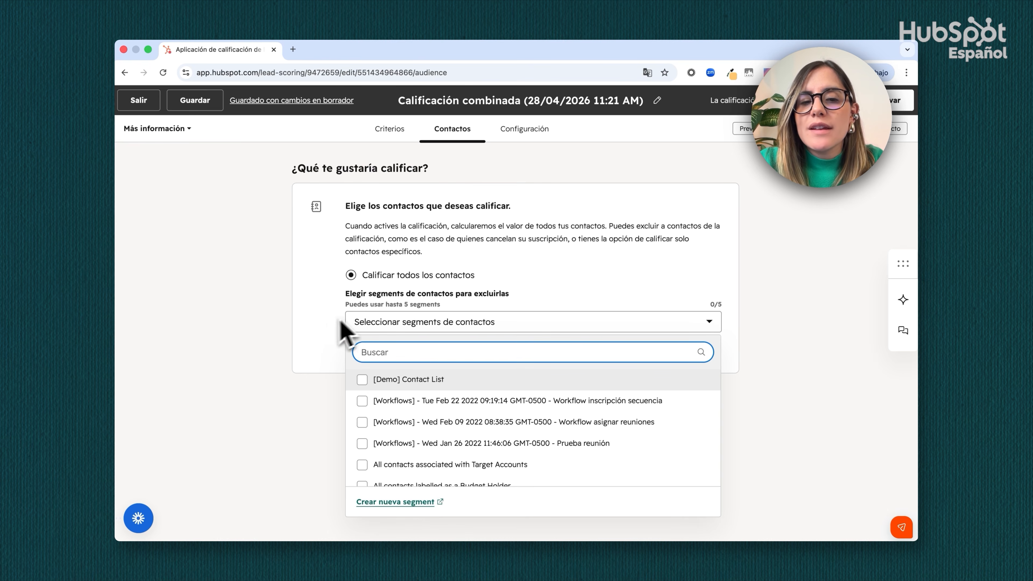
click(321, 332)
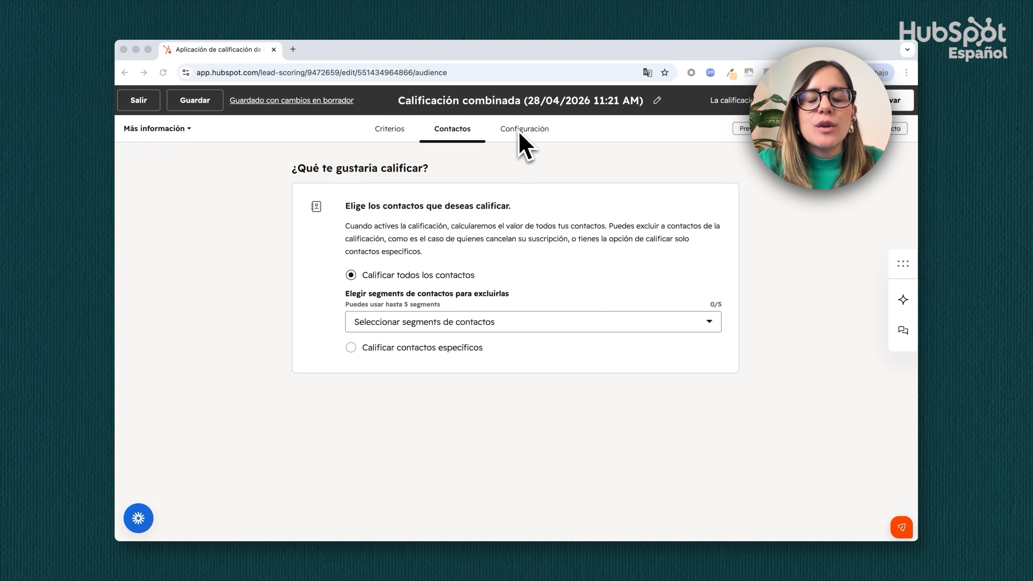
Review the score settings: the adecuación, interacción and total property labels, their score limits and the Límites threshold matrix
click(514, 133)
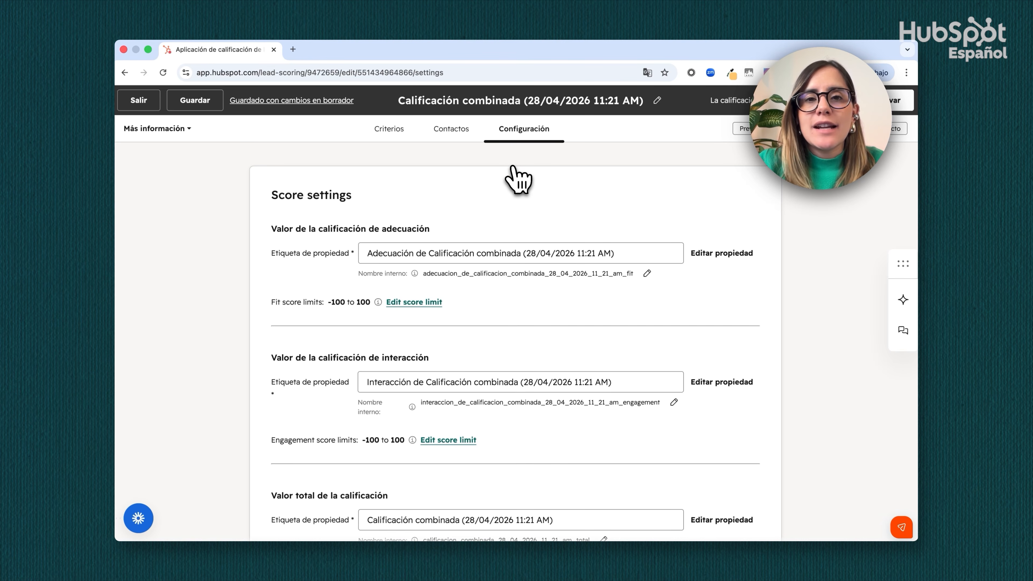
scroll(528, 269, down, 8)
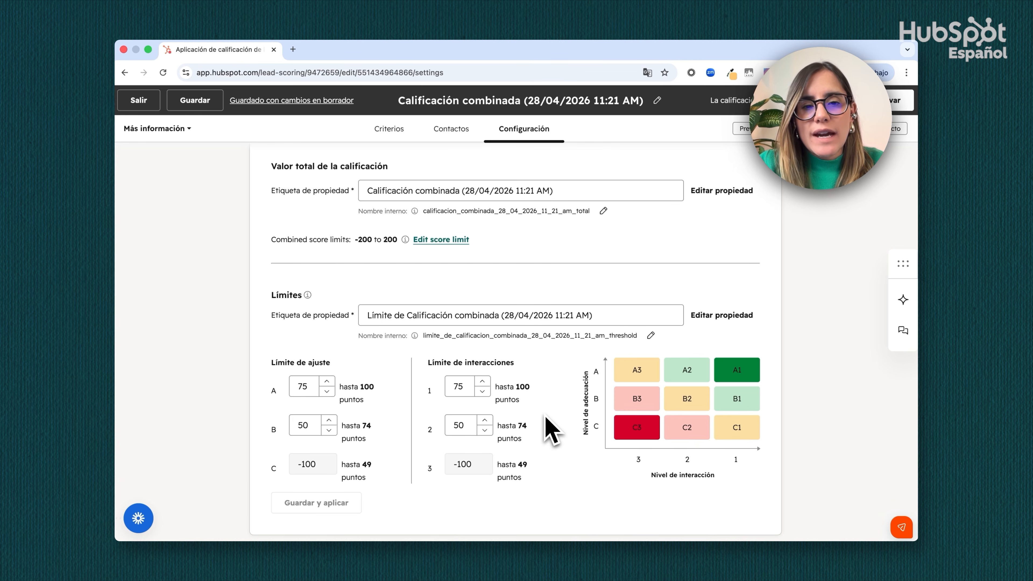
scroll(548, 426, up, 3)
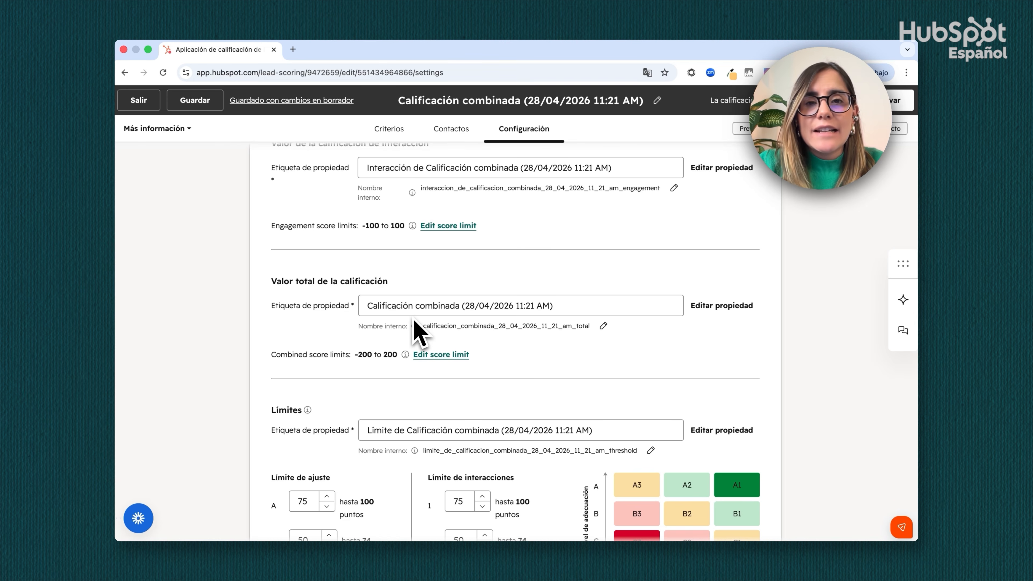
scroll(415, 332, up, 3)
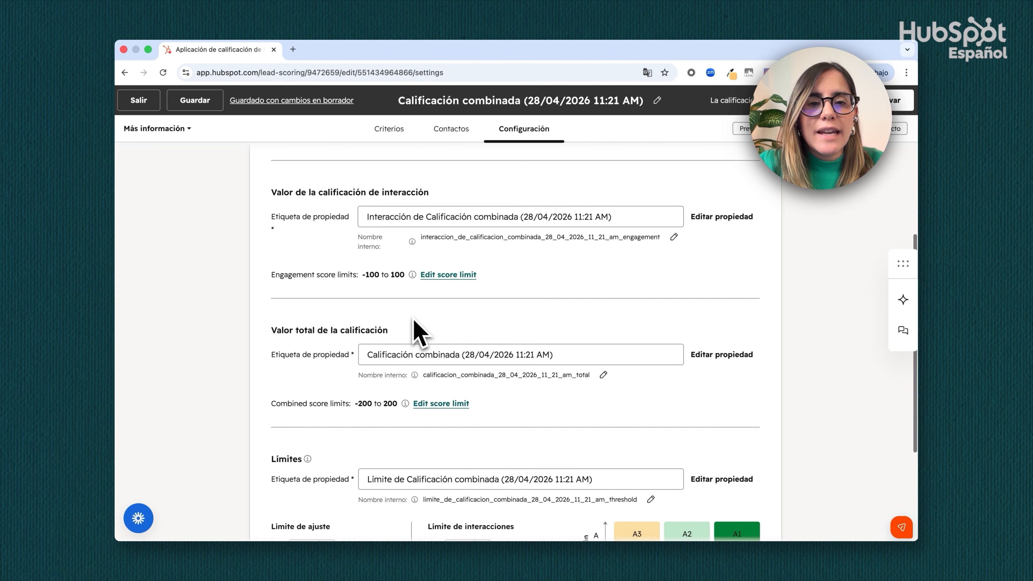
scroll(415, 332, up, 2)
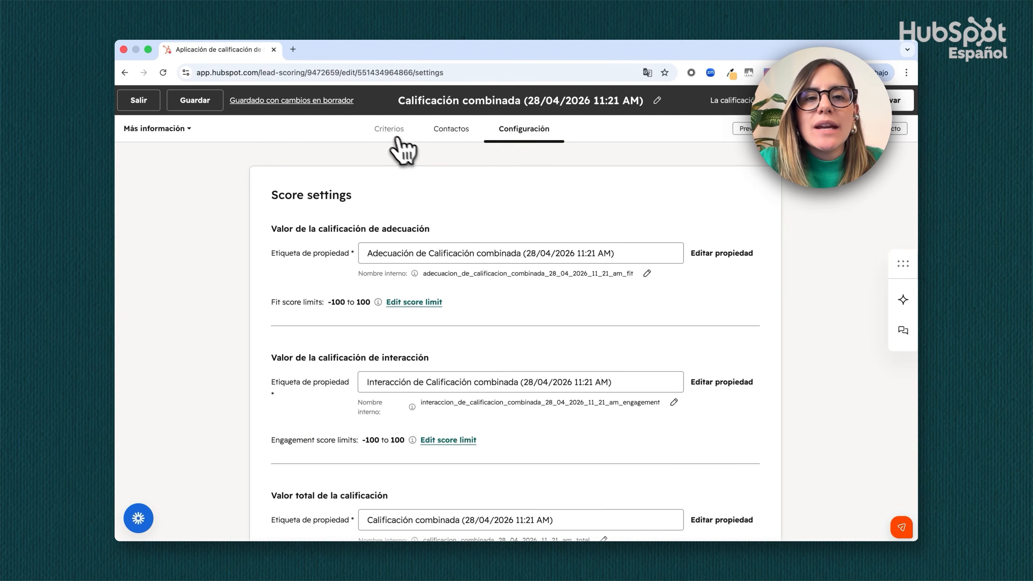
Activate Calificaciones en declive for the event group in the score criteria, reducing points by 30% every 3 meses
click(388, 135)
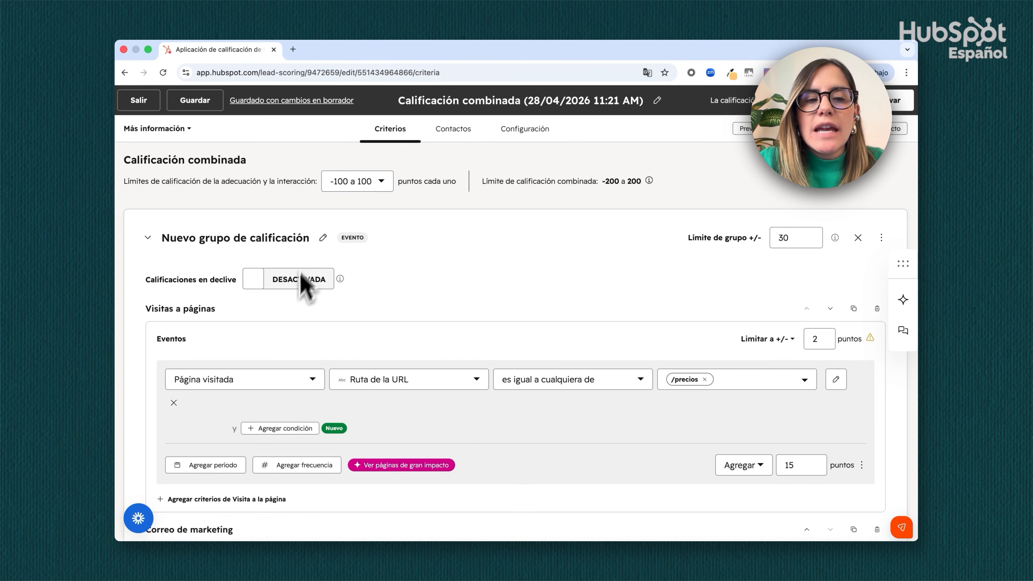
scroll(303, 281, down, 1)
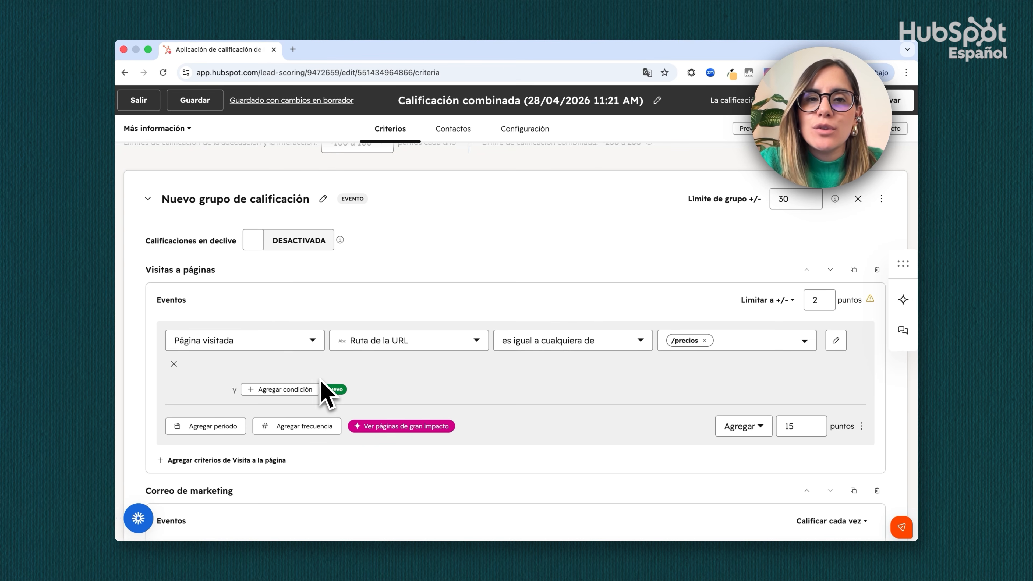
click(312, 247)
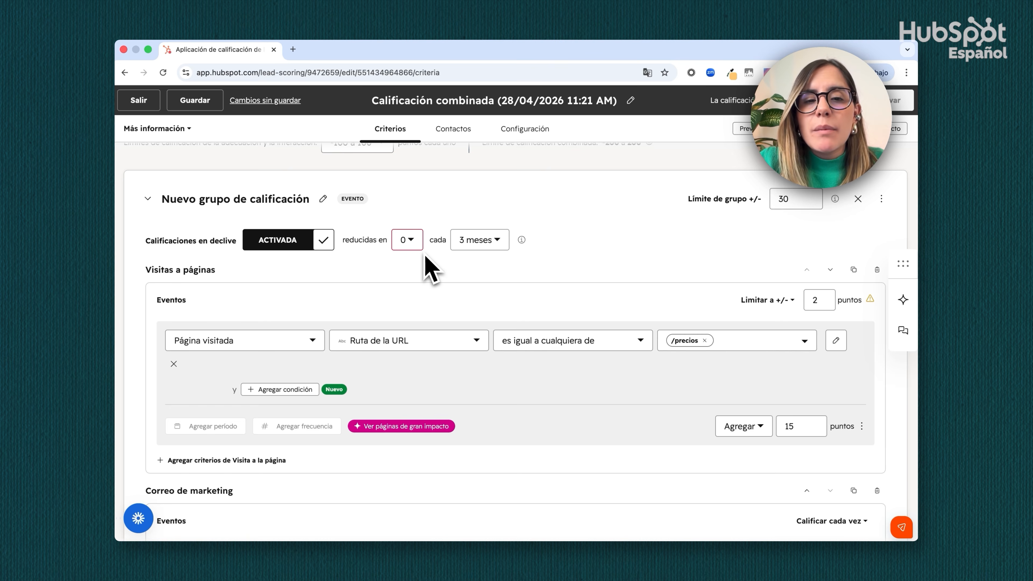
click(411, 244)
scroll(419, 311, down, 3)
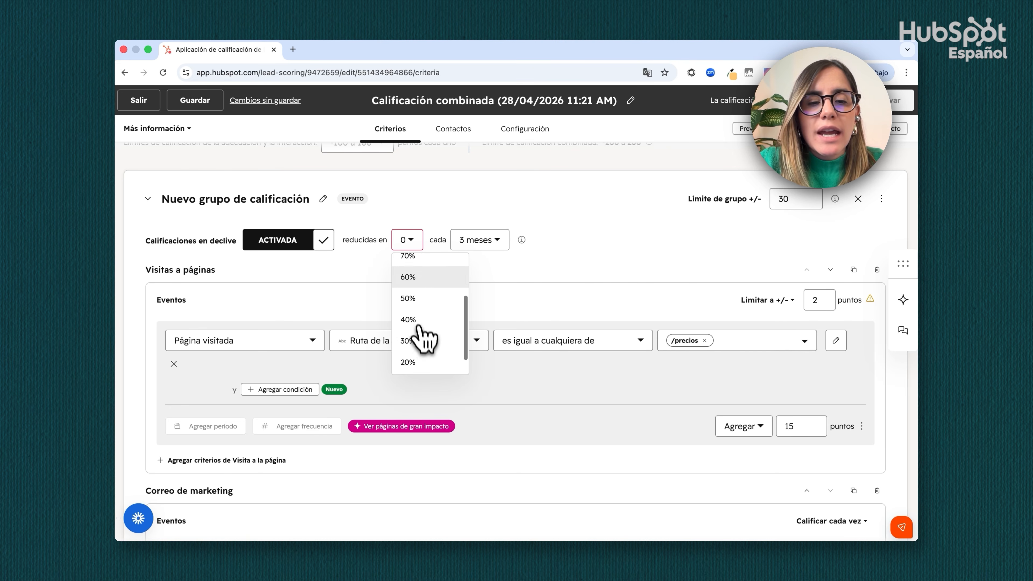
click(423, 346)
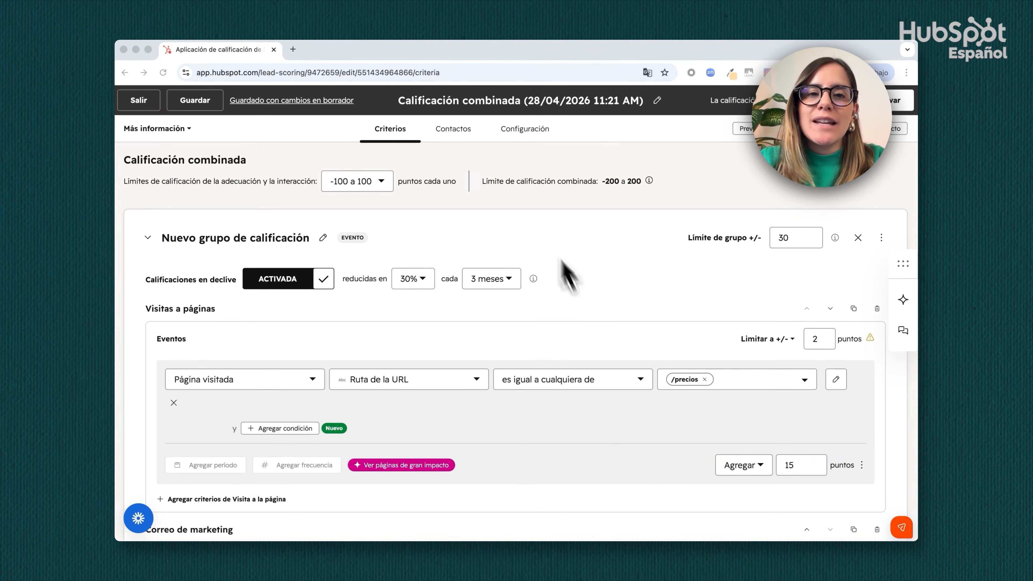
Compare the Calificar todos los contactos and Calificar contactos específicos options in the score's contact settings
click(454, 133)
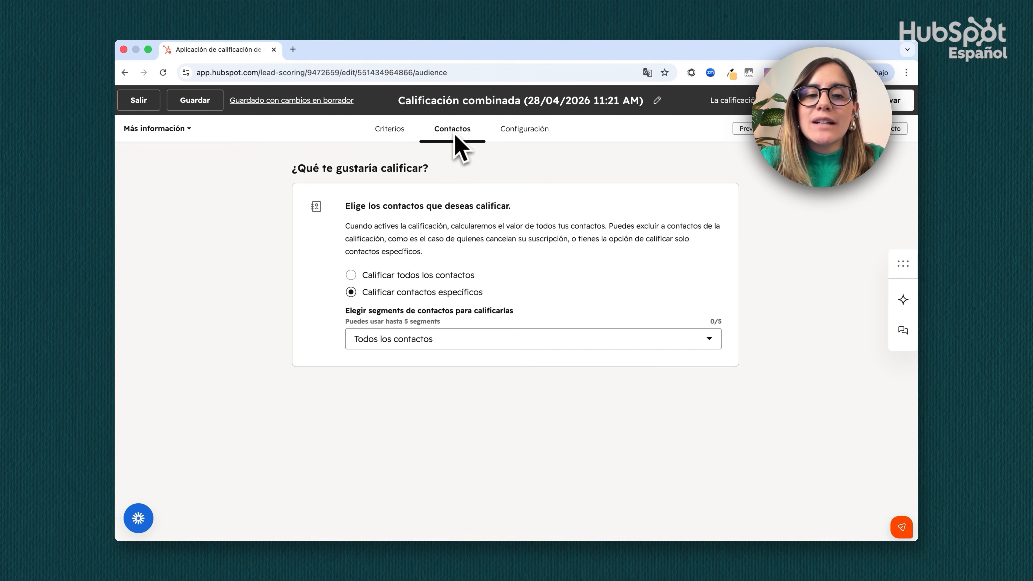
click(376, 278)
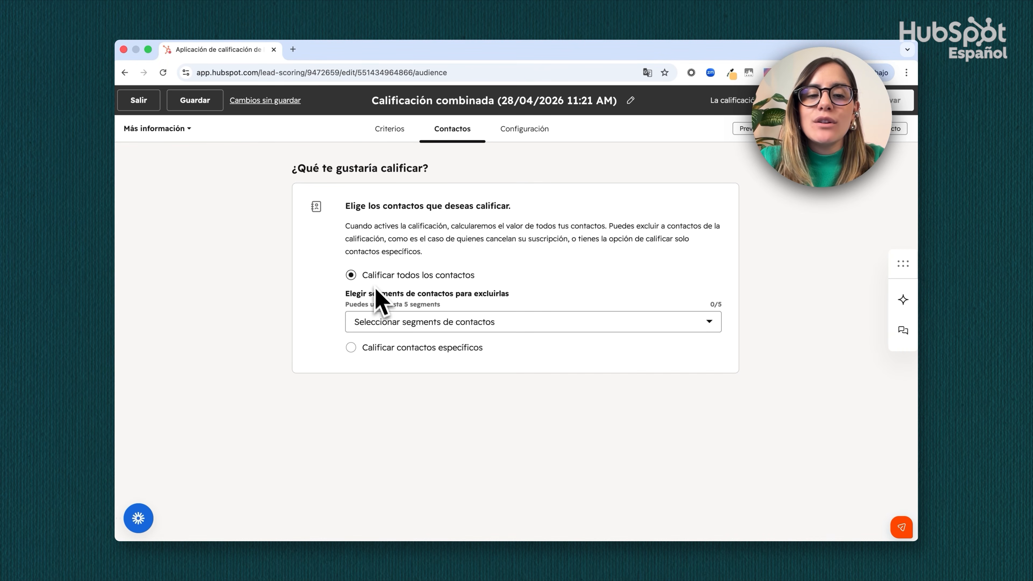
click(382, 347)
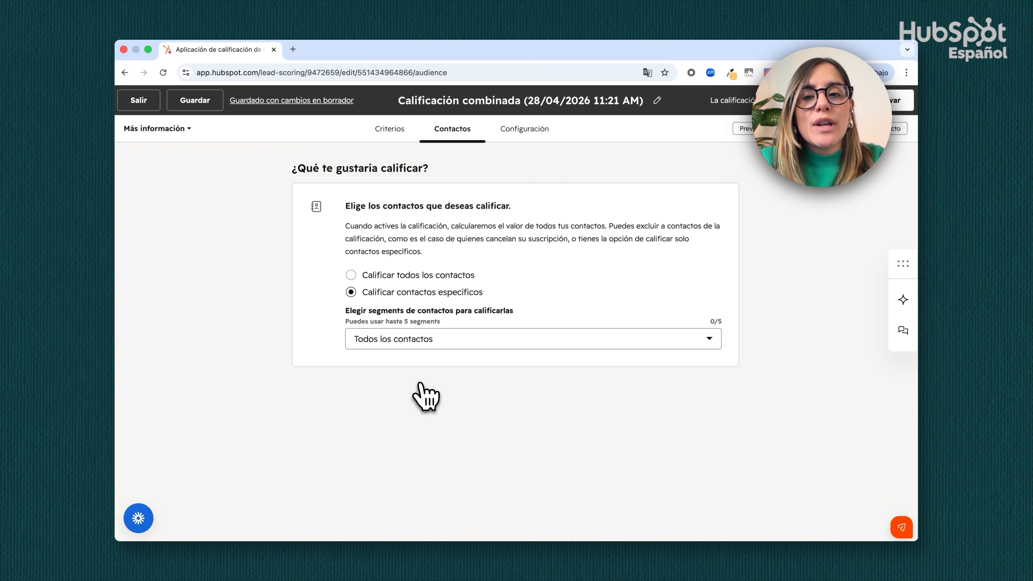
Preview the score's contact distribution, and review and activate the combined score
click(746, 128)
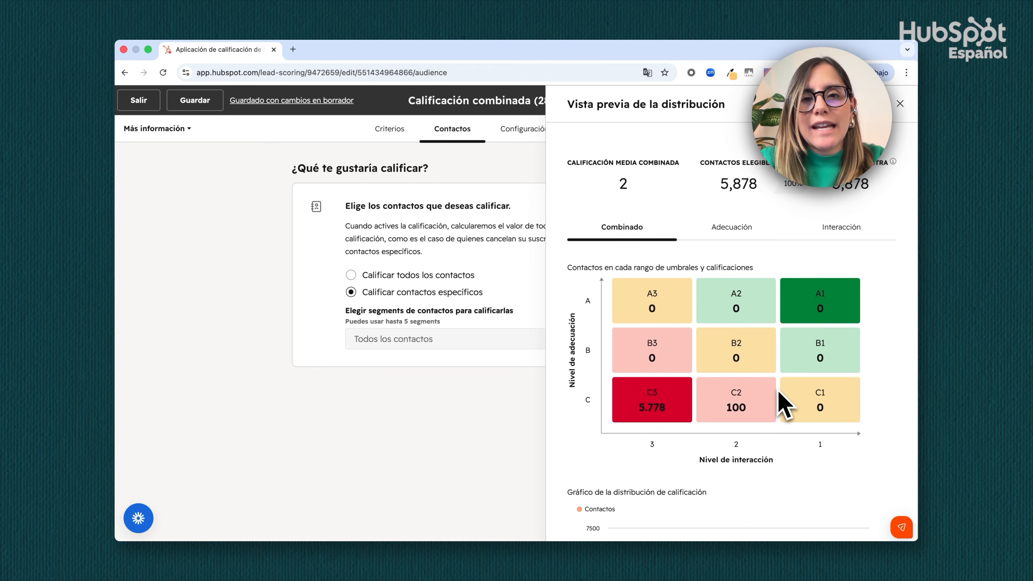
click(900, 104)
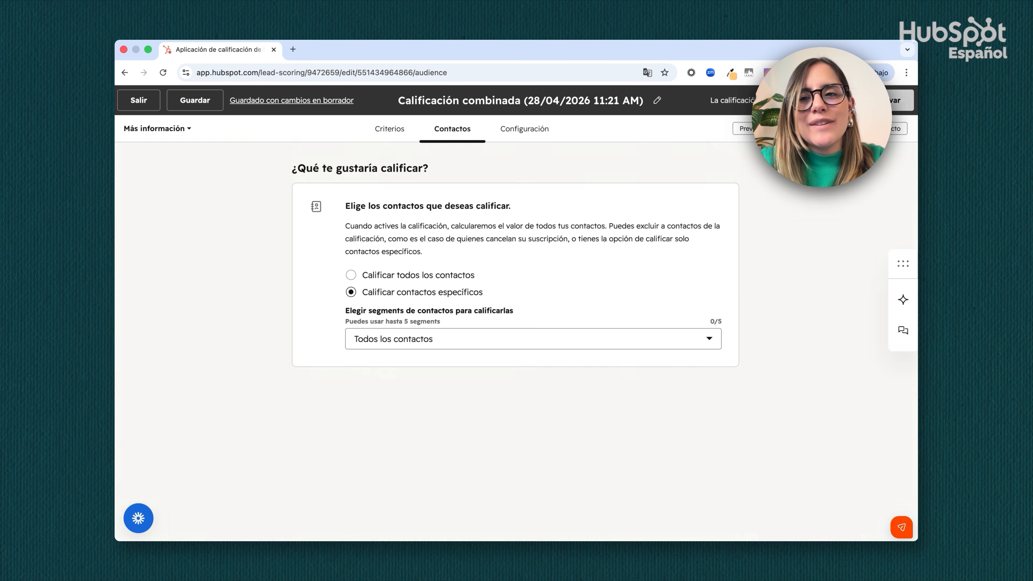
click(874, 100)
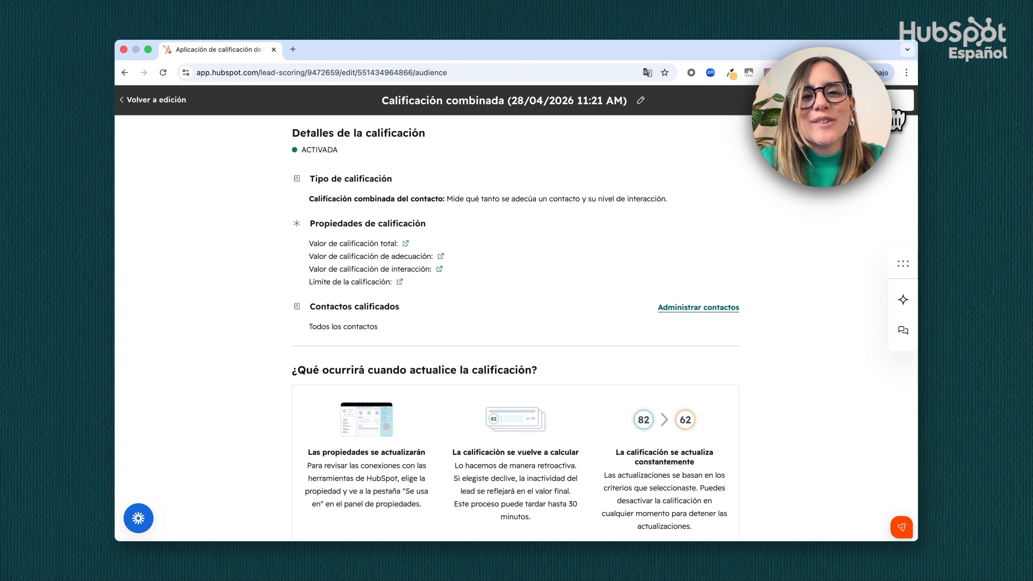
click(894, 107)
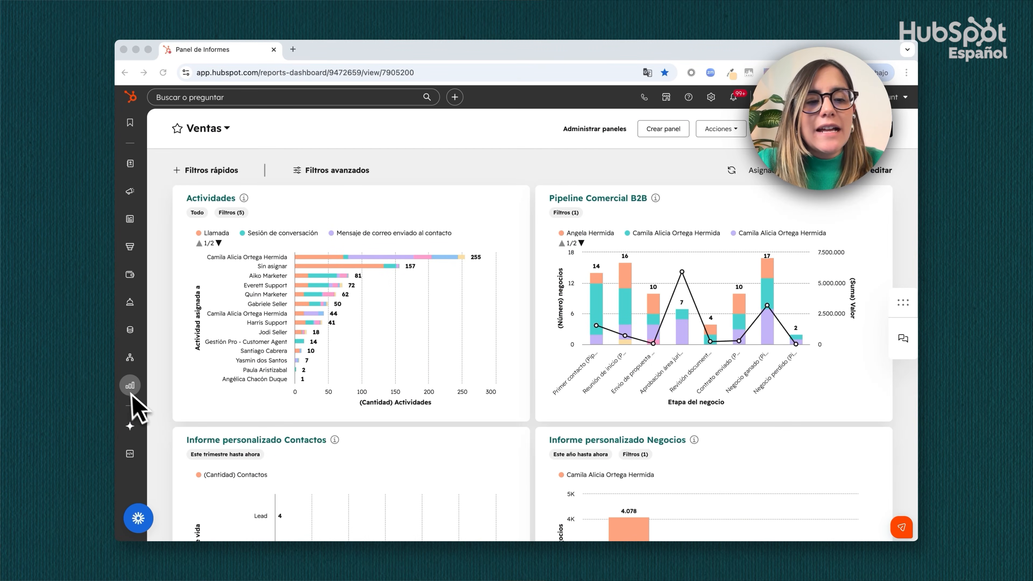
Start creating a new workflow from the Workflows list in Automatización
mouse_move(129, 365)
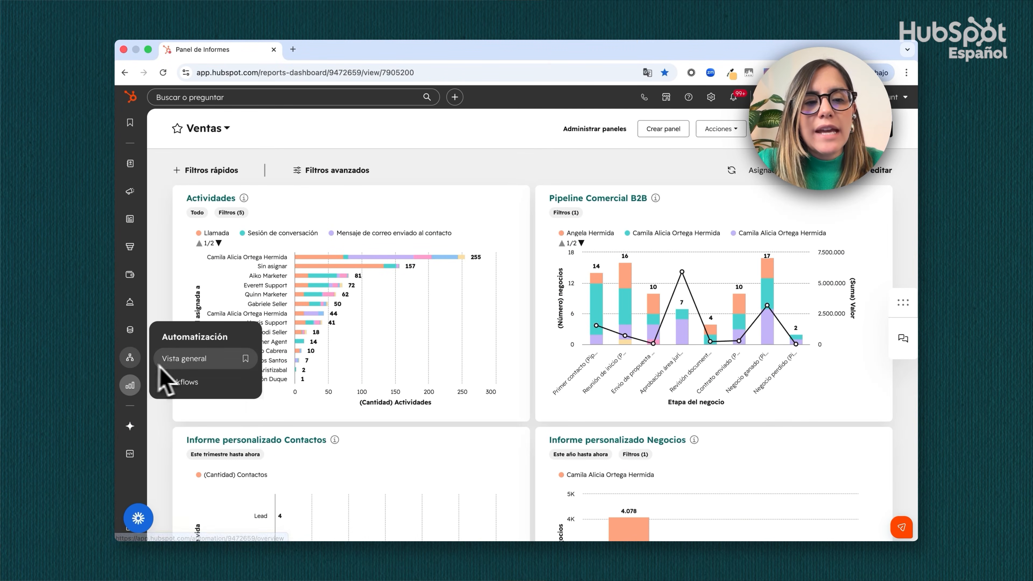
click(187, 390)
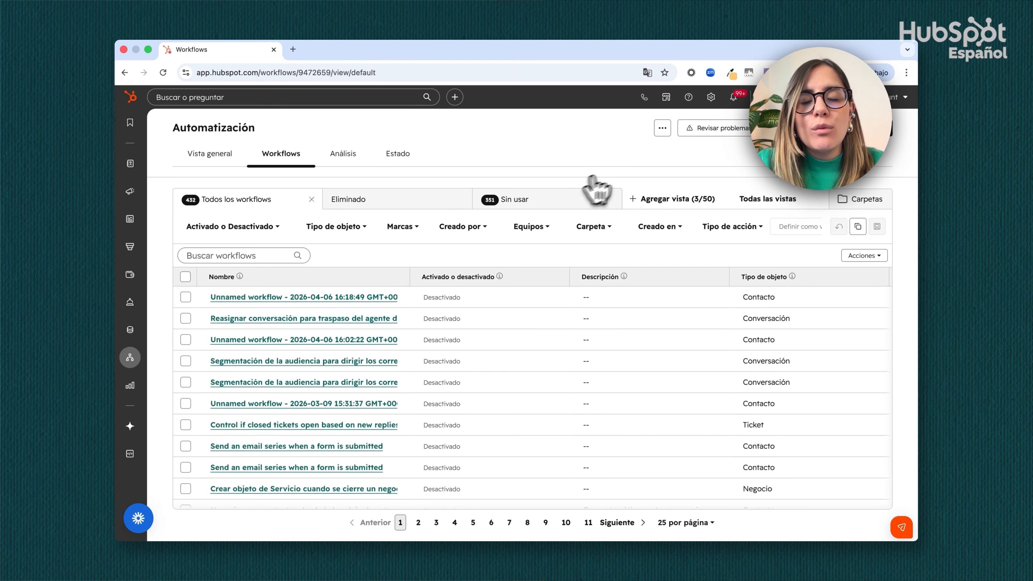
click(859, 128)
click(858, 154)
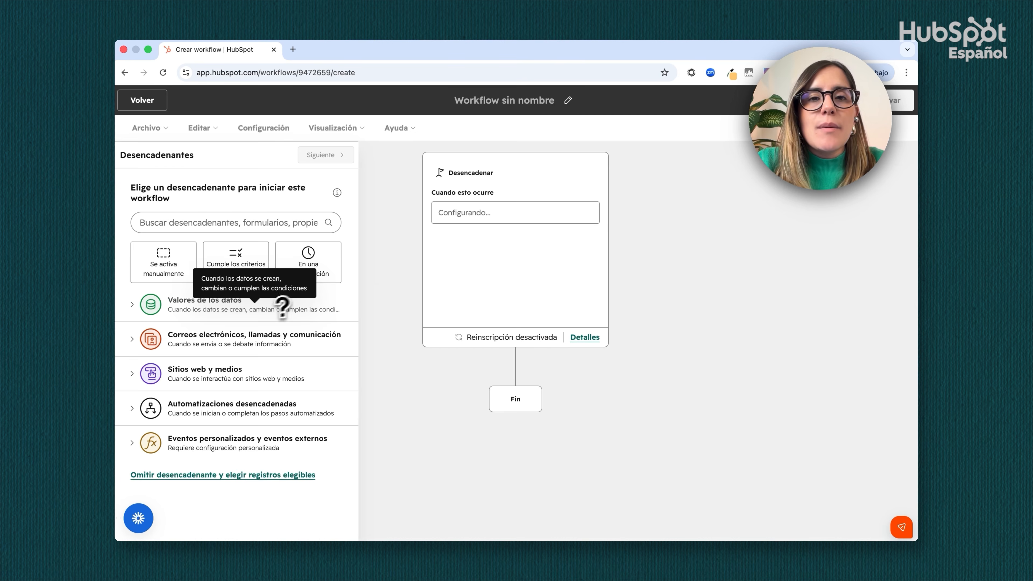
Choose Valor de propiedad cambiado under Valores de los datos as the workflow trigger, with Contacto as its object
click(276, 308)
scroll(276, 358, down, 5)
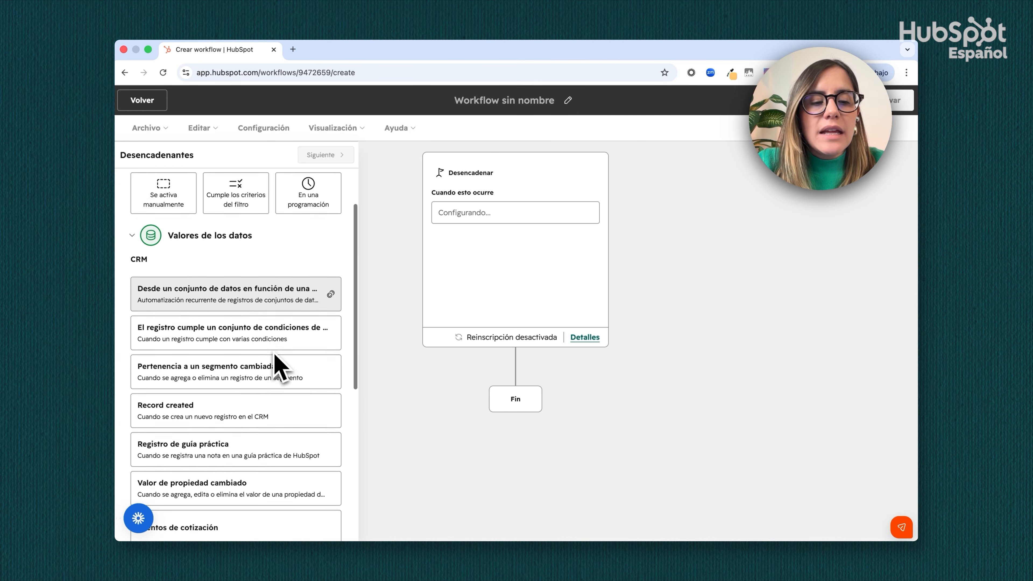
scroll(276, 360, down, 1)
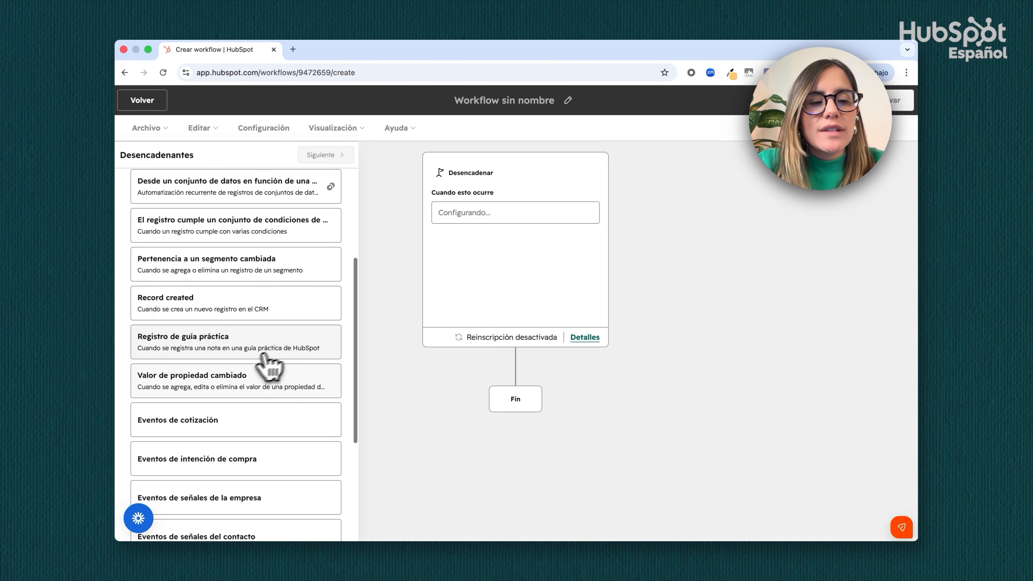
click(200, 395)
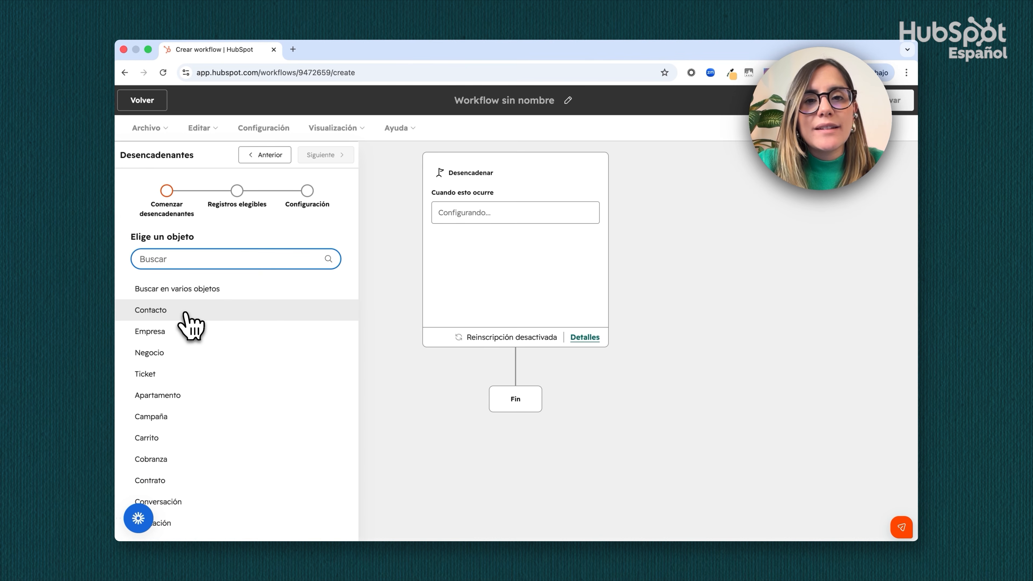
click(185, 313)
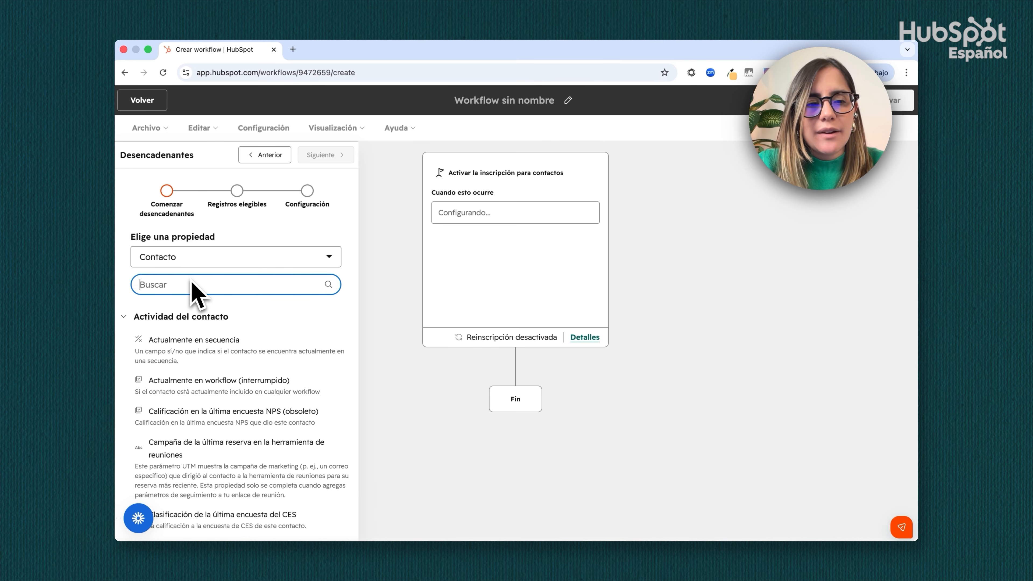
Make the trigger watch the Límite de Calificación Contactos - EDU PRO - Demo property, with the new value es cualquiera de A1
text(límite de ca)
scroll(281, 346, down, 5)
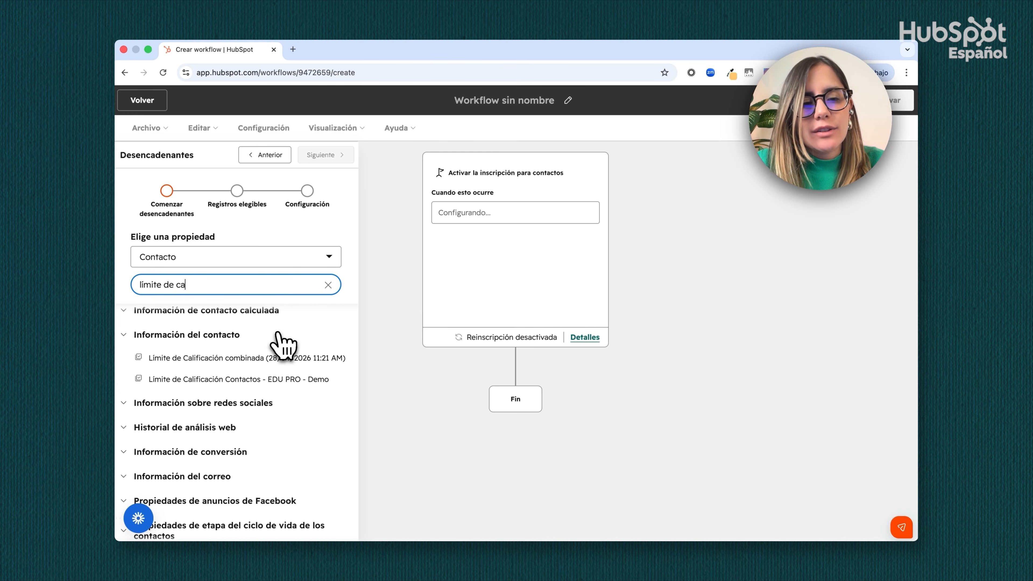
click(264, 380)
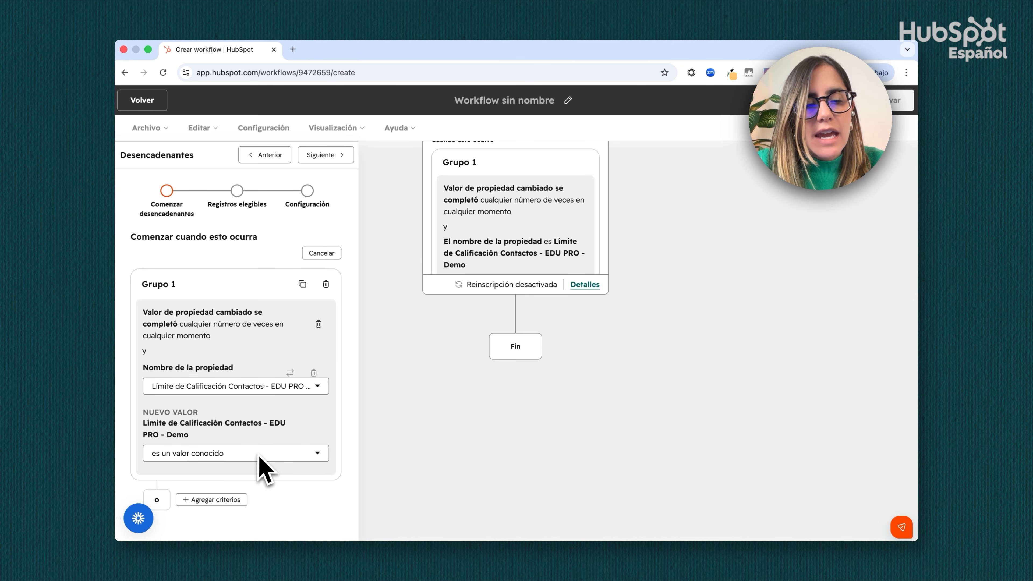
click(240, 457)
click(232, 366)
click(244, 473)
click(213, 384)
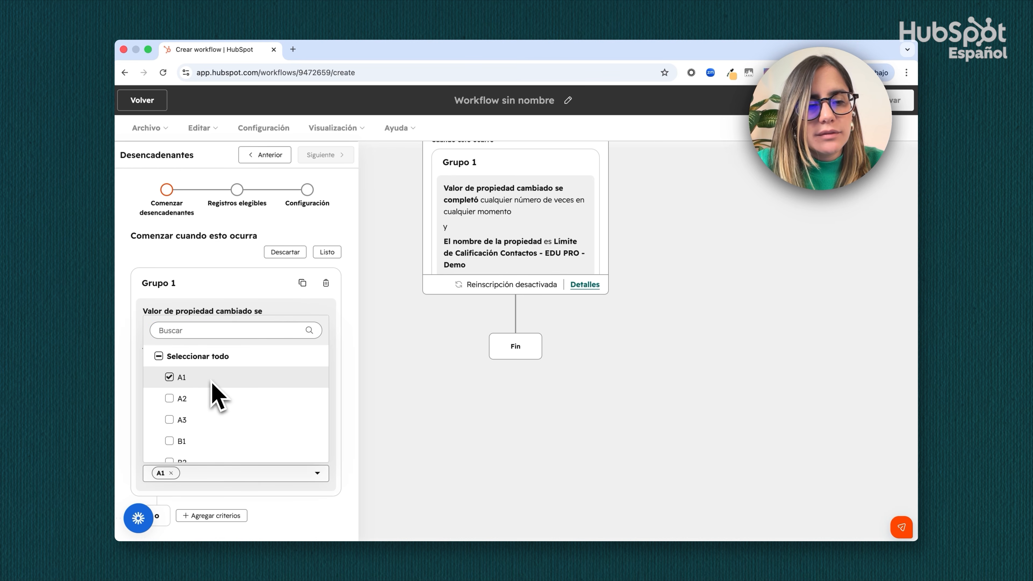
click(352, 398)
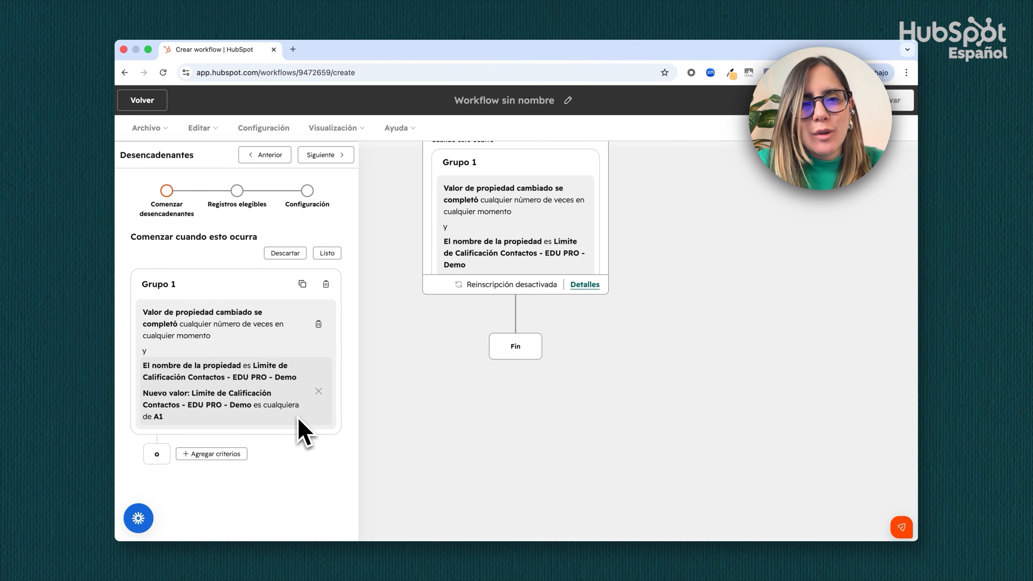
Complete the trigger setup without adding any eligibility conditions for contacts
click(320, 157)
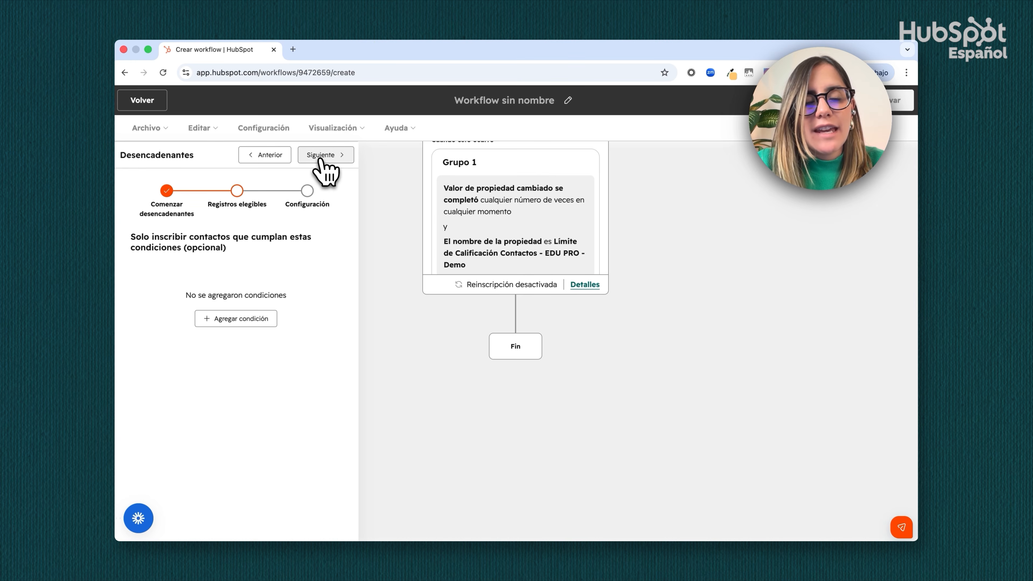
click(321, 156)
click(323, 157)
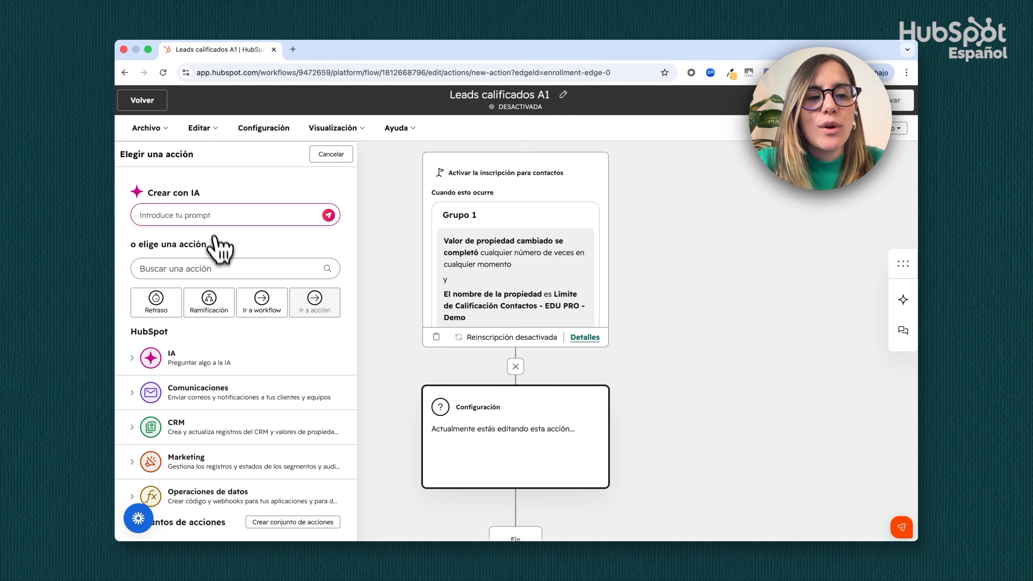
Add a Crear tarea action titled "Este lead llegó a A1 — es momento de llamarlo", assigned to Propietario del contacto
click(203, 269)
text(tarea)
scroll(254, 387, down, 3)
scroll(268, 344, down, 2)
click(239, 380)
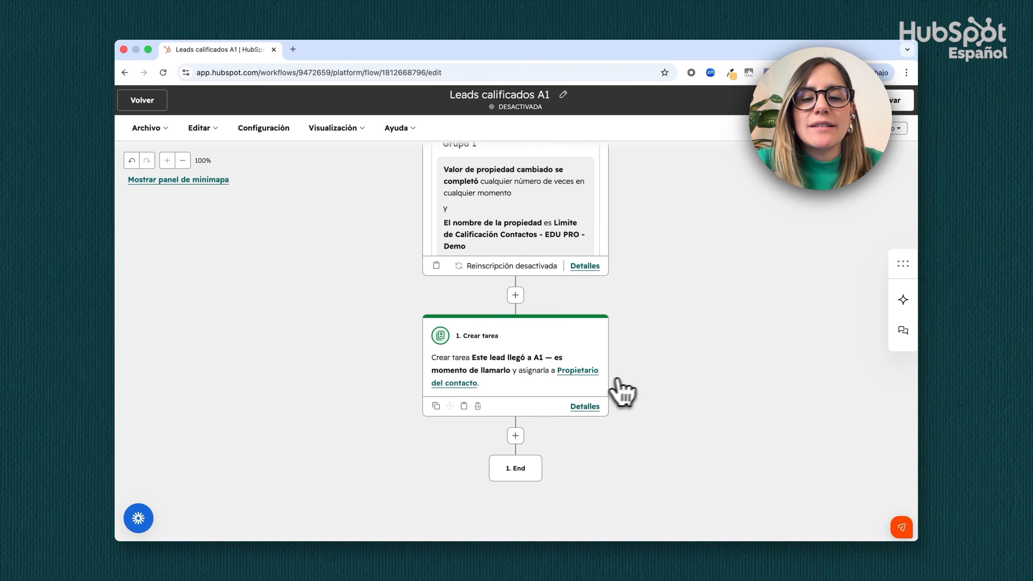
Add an Enviar correo action after the Crear tarea action, sending the email [Journey] Email 3
scroll(626, 389, down, 1)
click(515, 405)
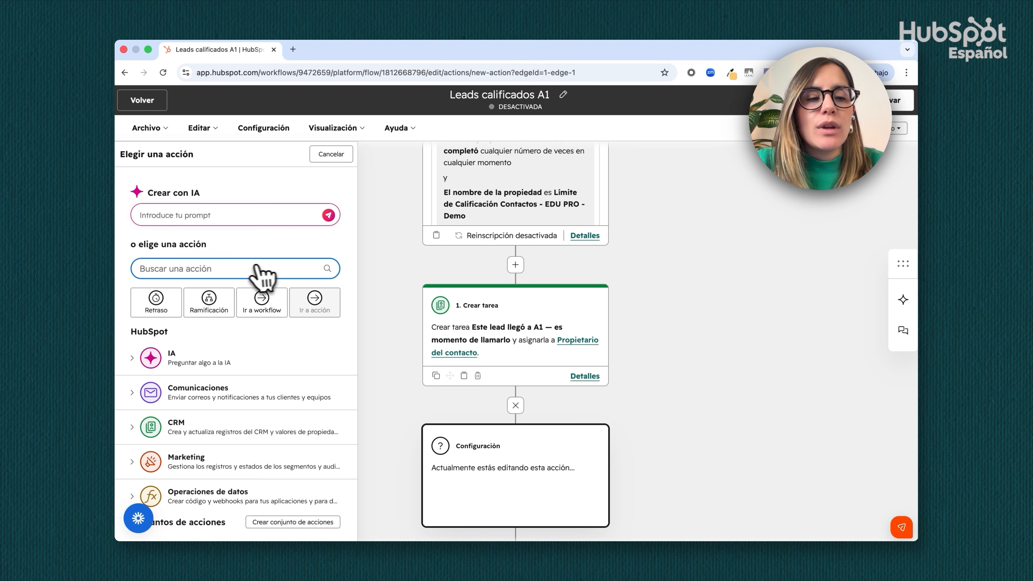
text(corre)
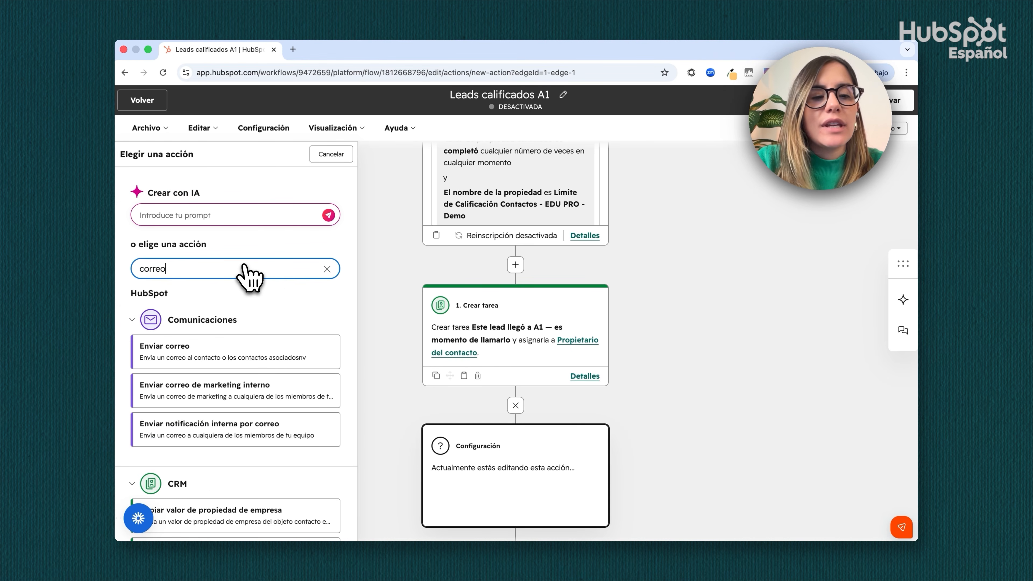
text(o)
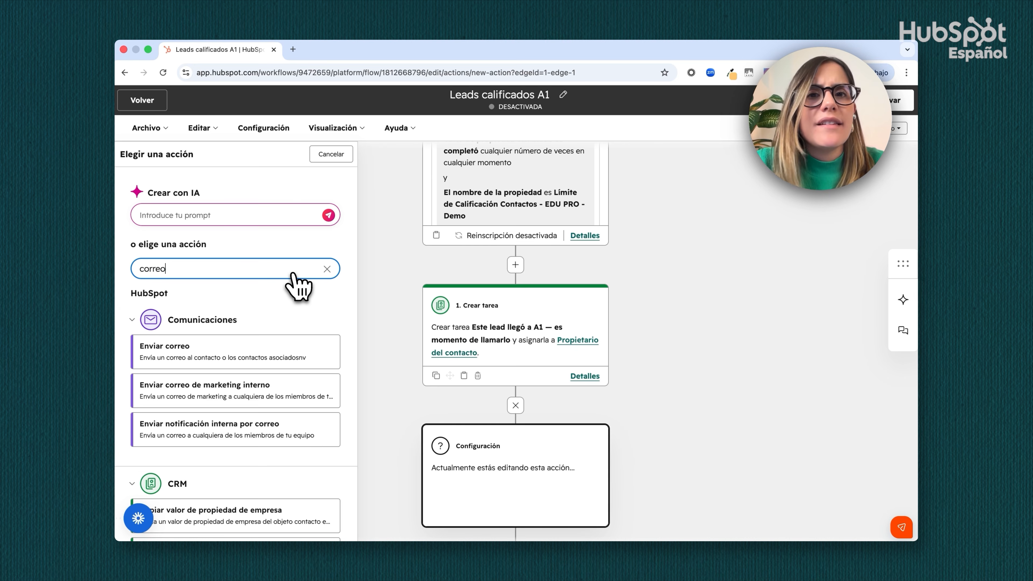
scroll(294, 300, down, 1)
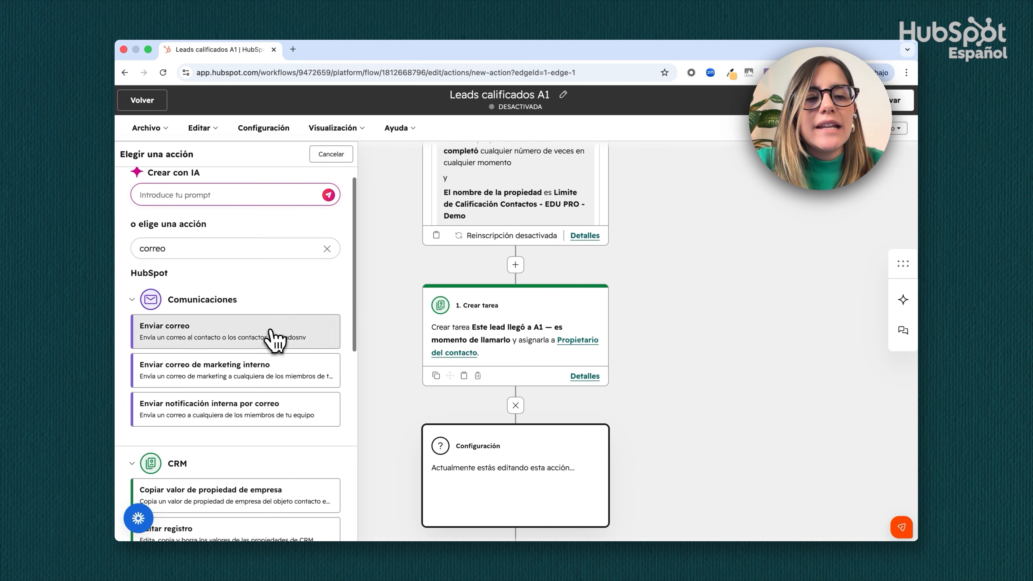
click(272, 340)
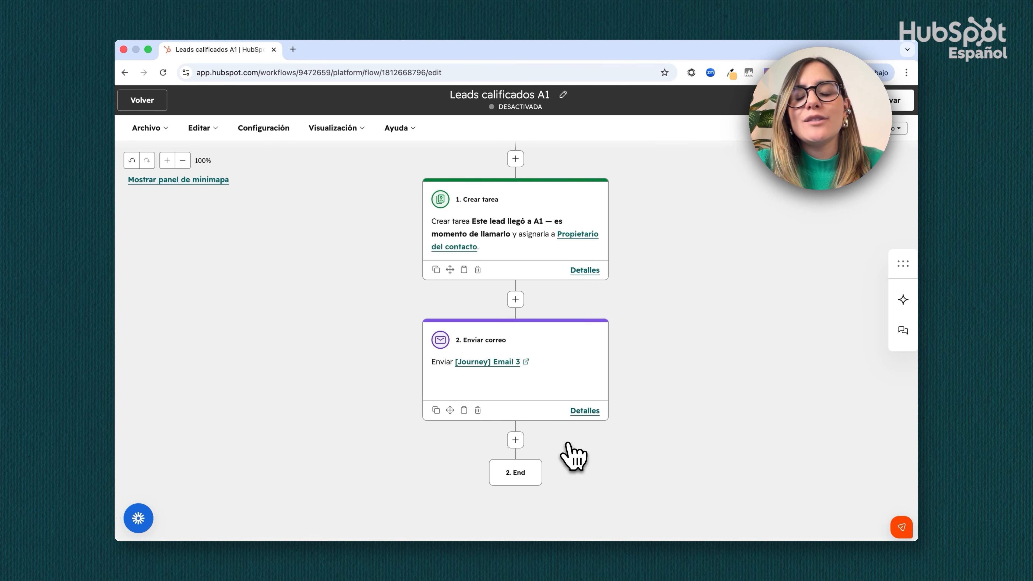
scroll(567, 444, down, 1)
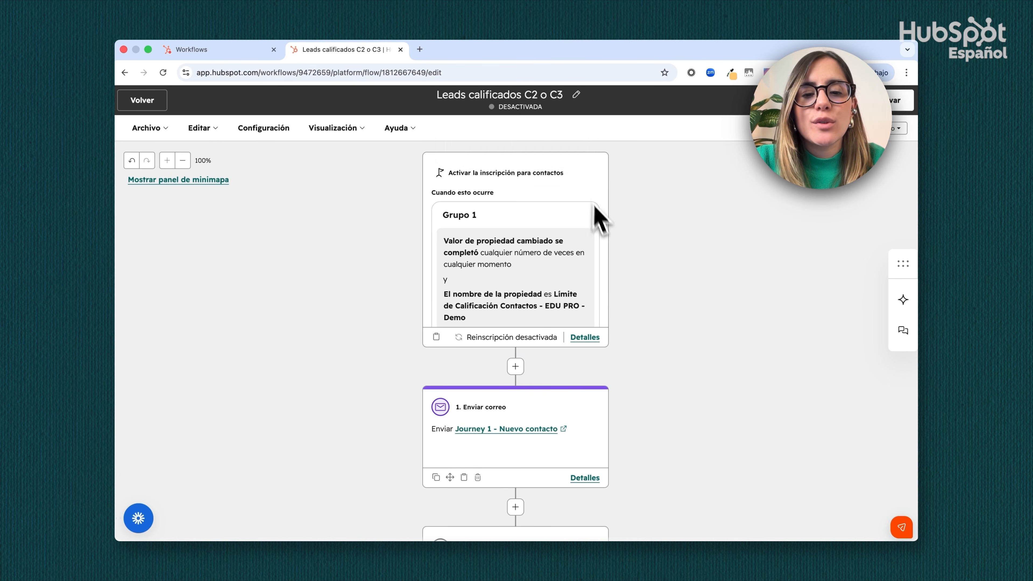
Examine the Leads calificados C2 o C3 workflow from its enrollment trigger through its sequence of emails and delays
scroll(622, 272, down, 2)
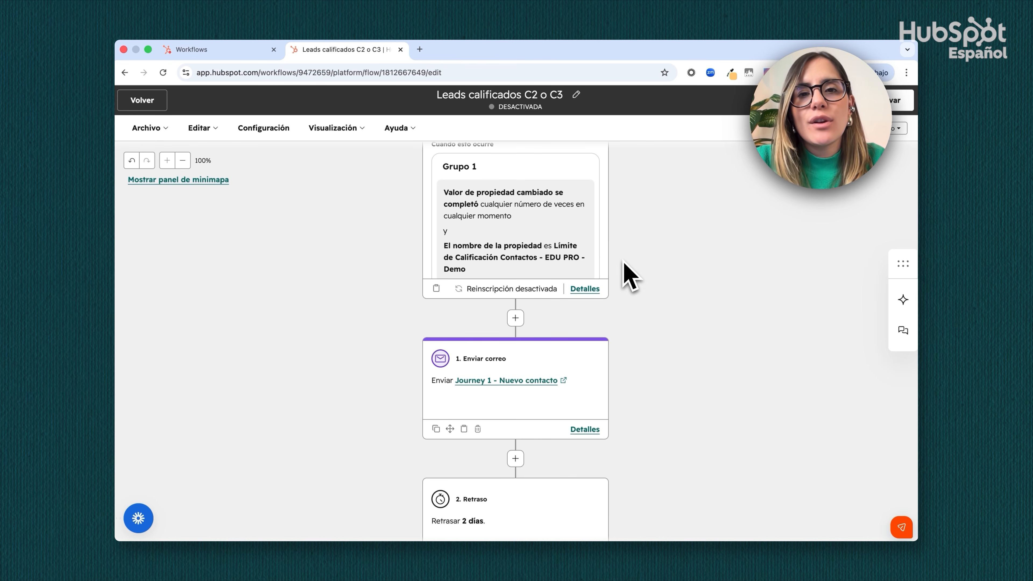
scroll(627, 272, down, 2)
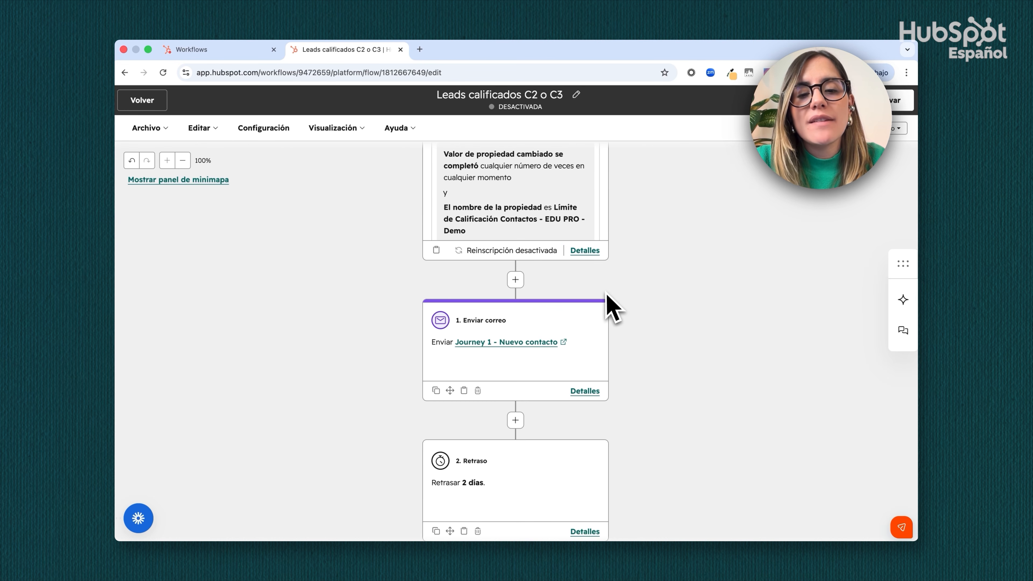
scroll(637, 295, down, 2)
scroll(641, 303, down, 2)
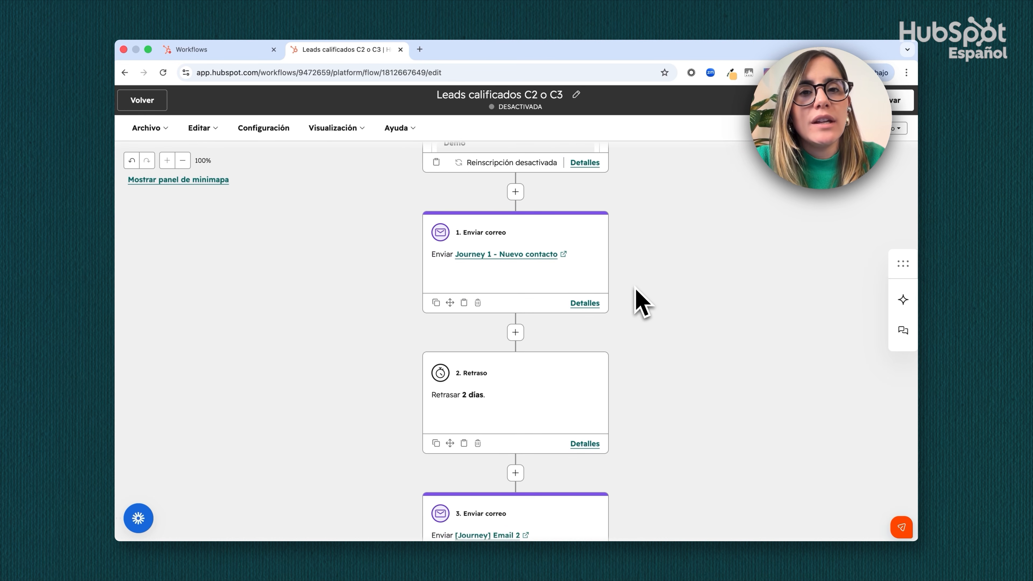
scroll(642, 303, down, 10)
scroll(641, 303, down, 10)
scroll(641, 303, up, 6)
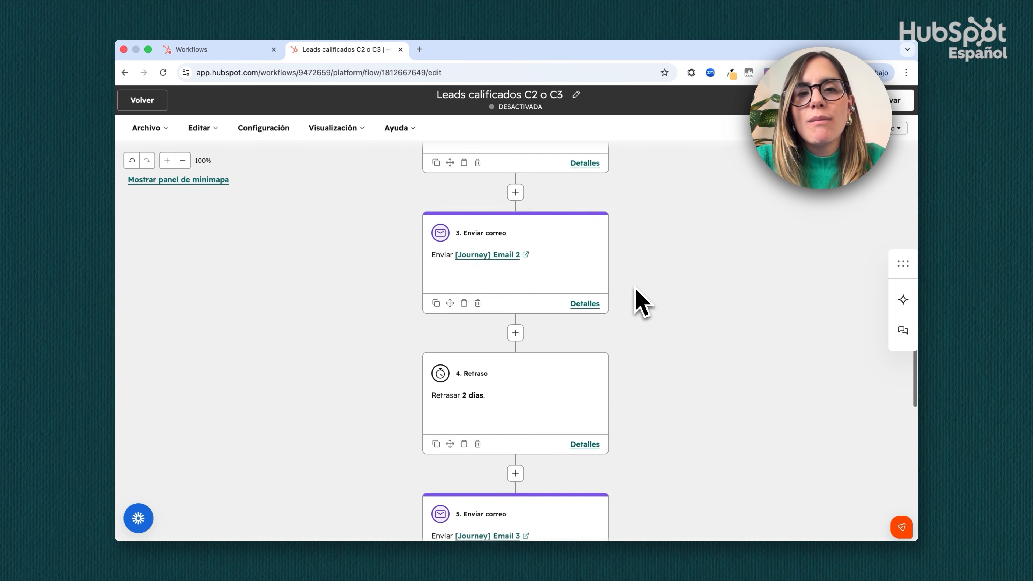
scroll(641, 304, up, 20)
scroll(642, 303, up, 1)
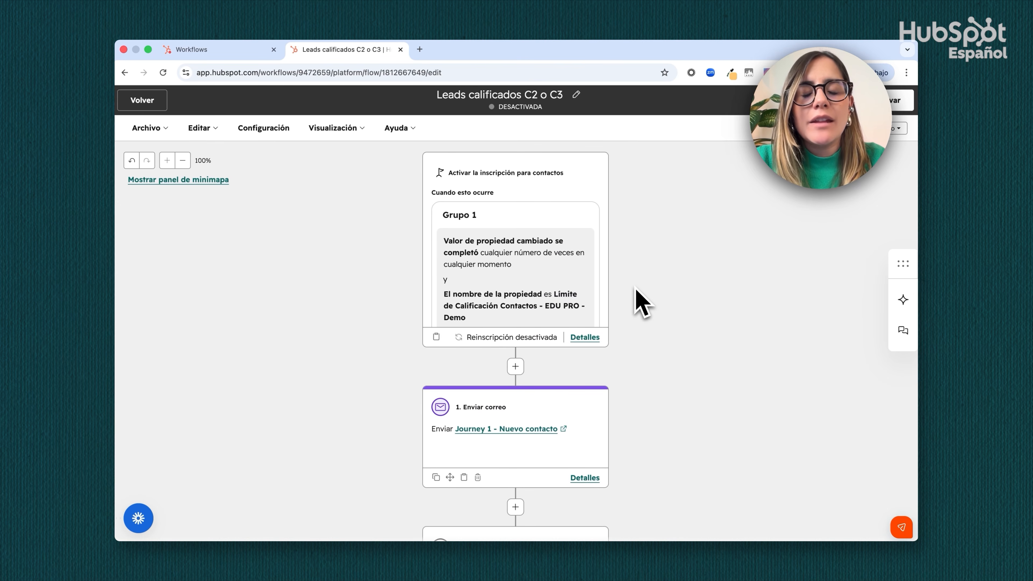